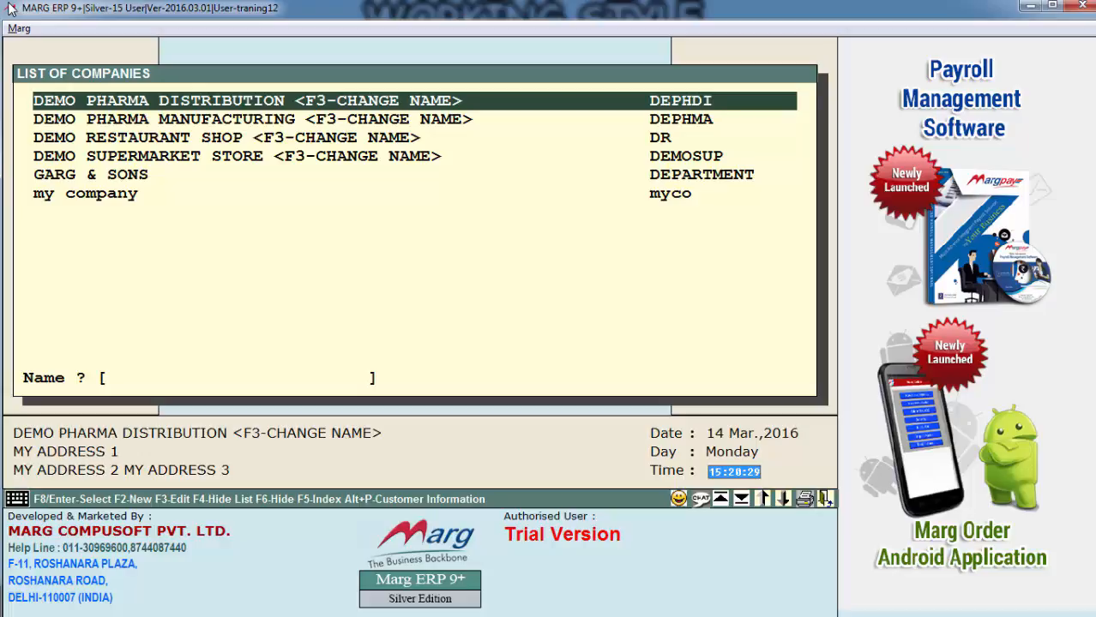
View the Working Style options in the company alteration form of DEMO PHARMA DISTRIBUTION, from Self-Secondary to Fifo-Secondary and Manual-Secondary.
key(Return)
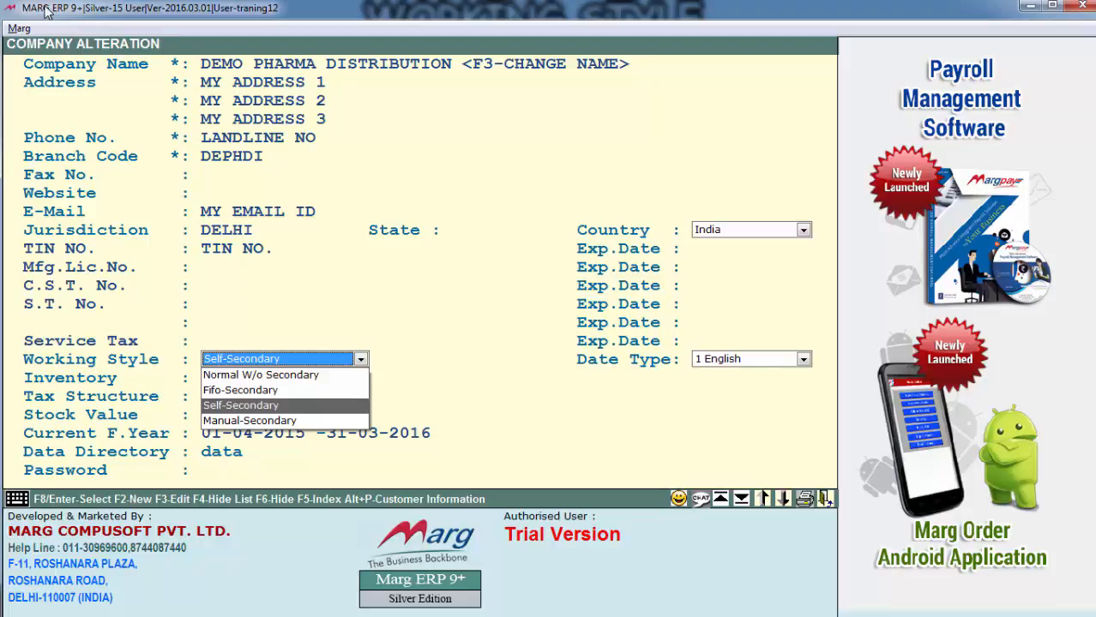
key(Up)
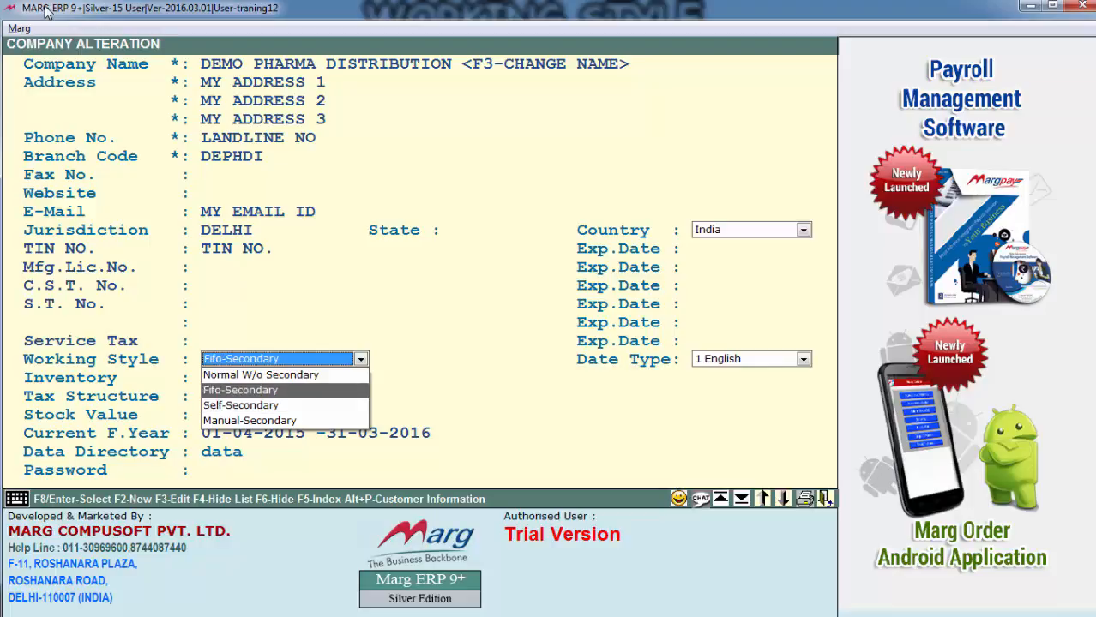
key(Down)
key(Down)
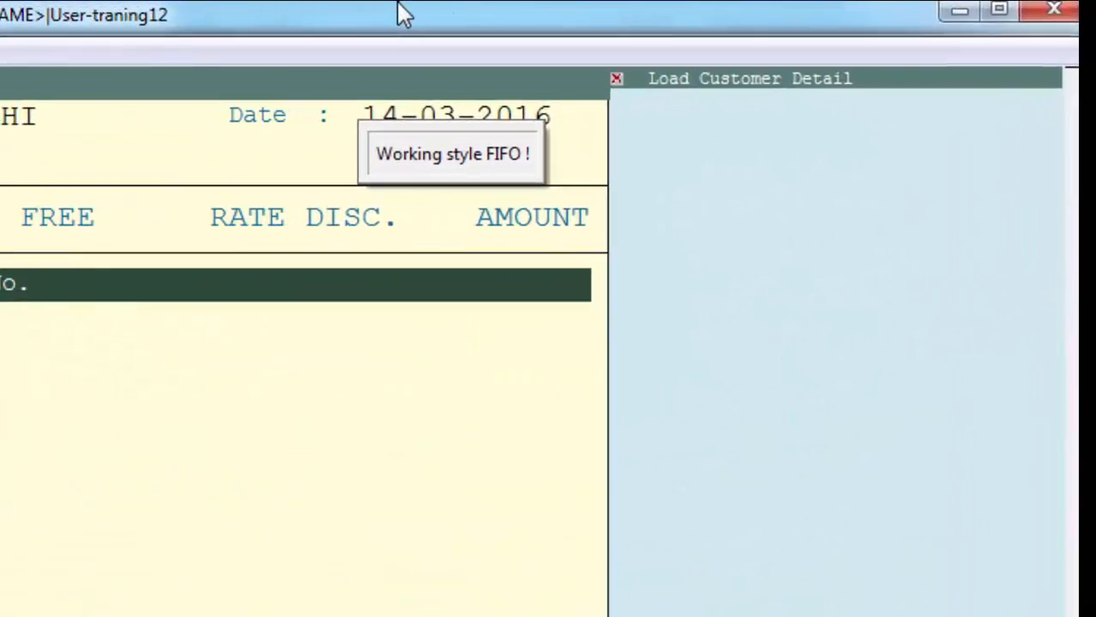
Cycle the working style of the sale entry from FIFO to Self and onward.
key(ctrl+F2)
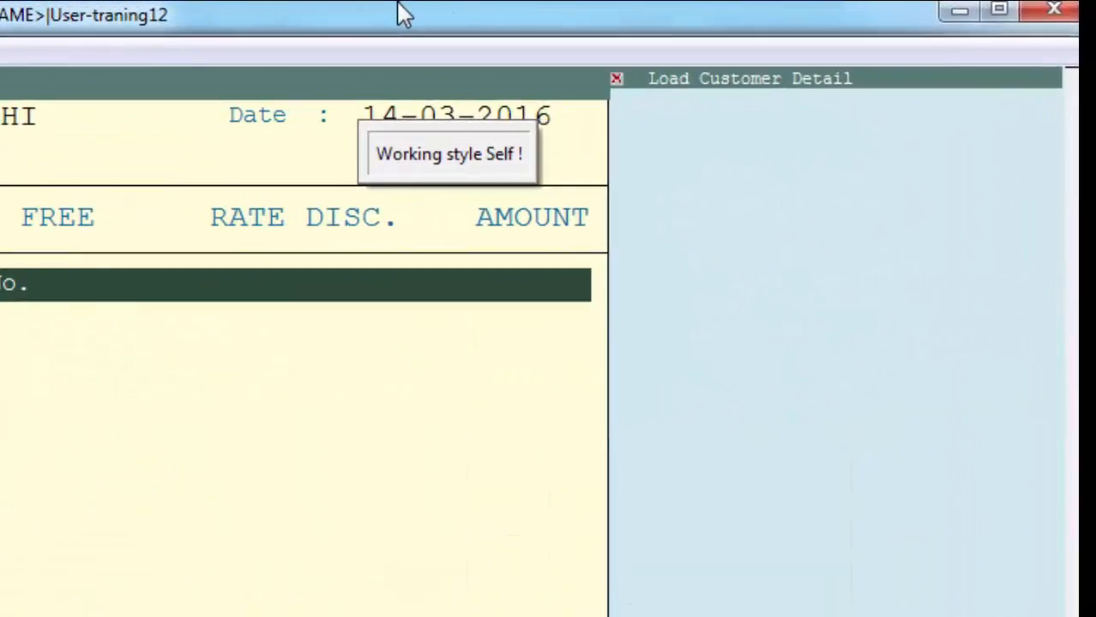
key(ctrl+F2)
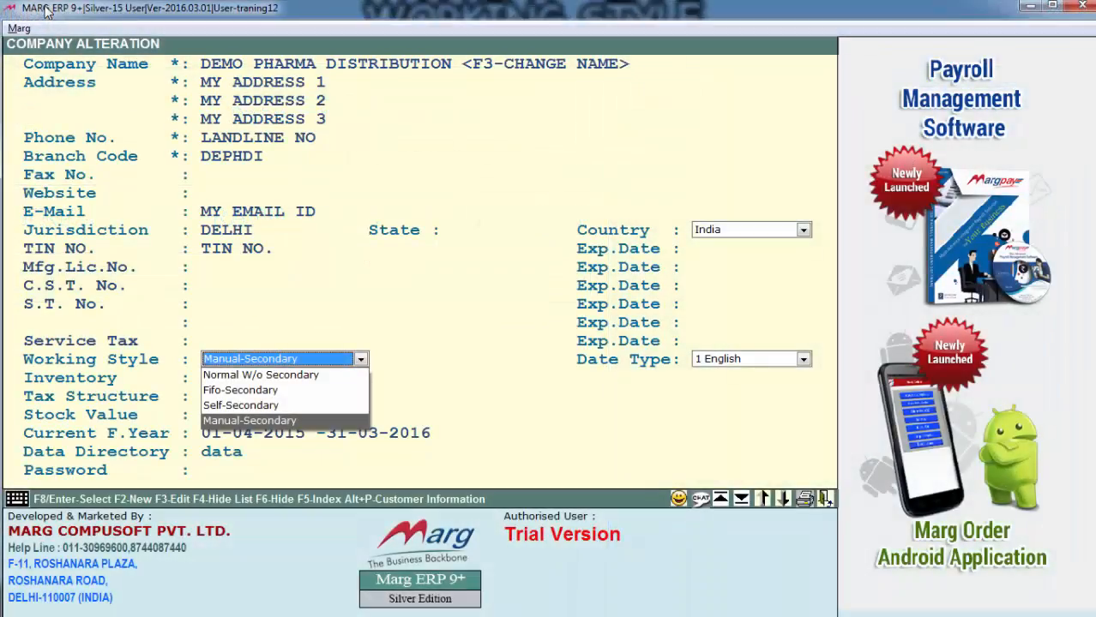
Compare the Fifo-Secondary, Self-Secondary and Manual-Secondary working styles in the company alteration form.
key(Up)
key(Up)
key(Down)
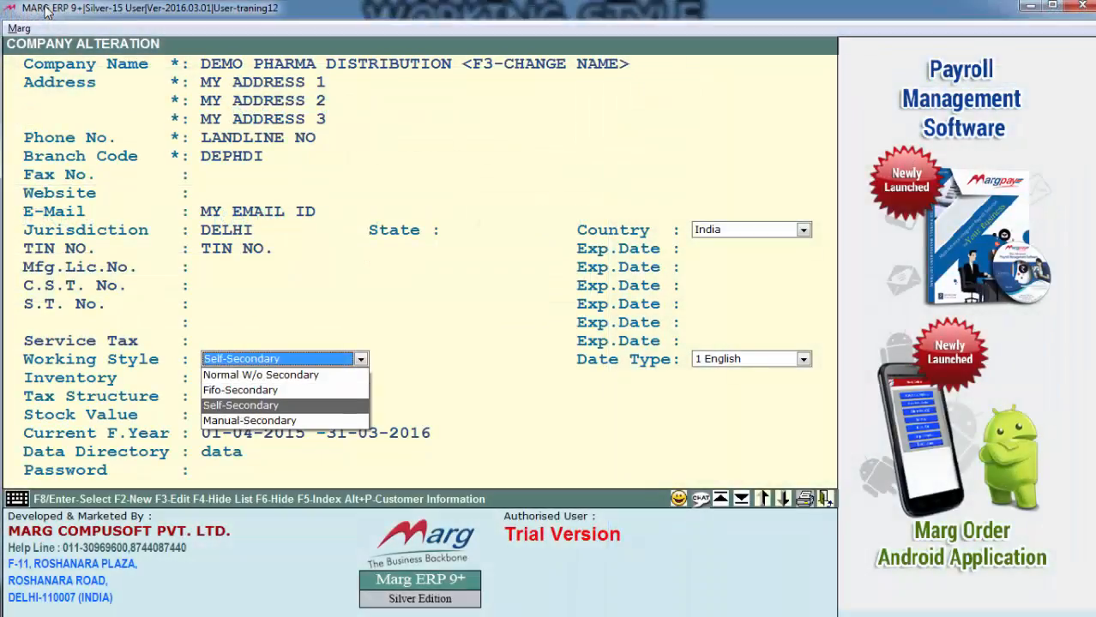
key(Down)
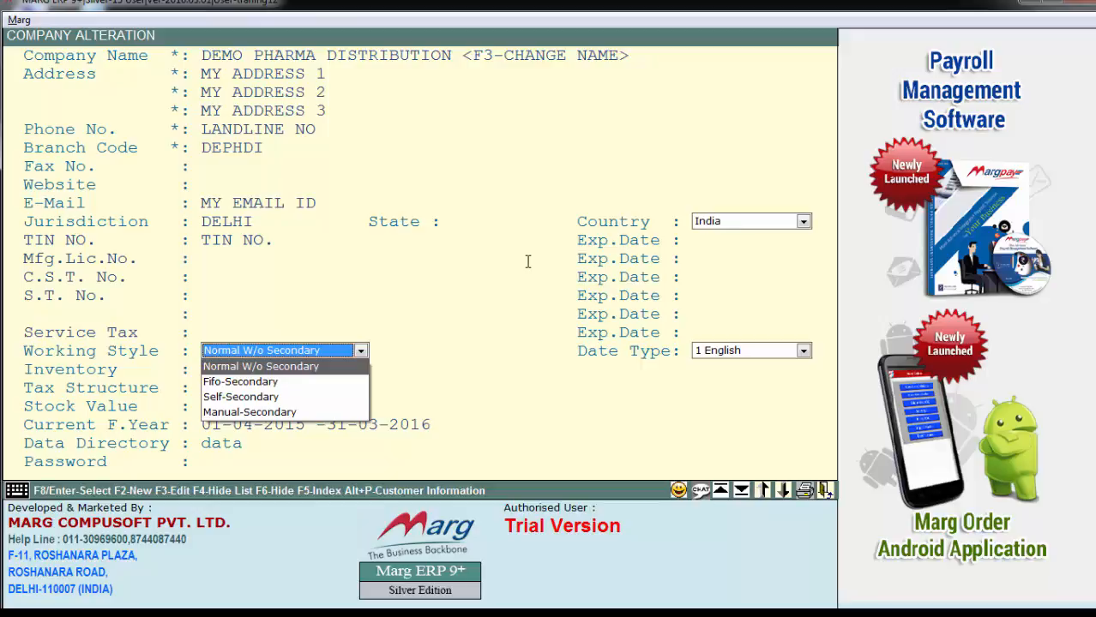
Go through all four Working Style options, return to Normal W/o Secondary and leave the company alteration form.
key(Down)
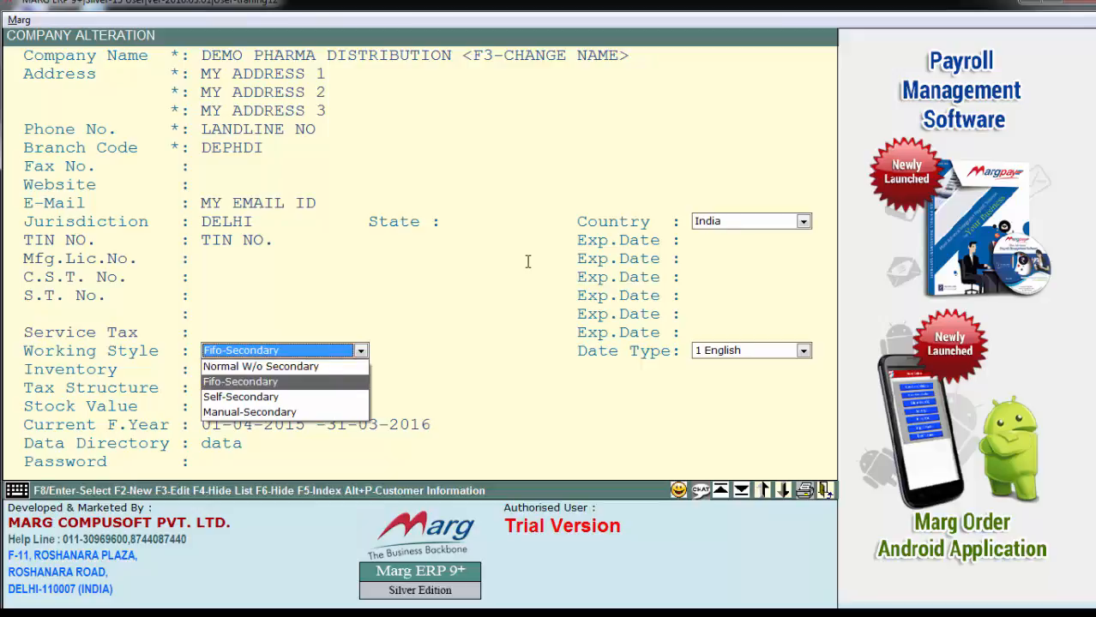
key(Down)
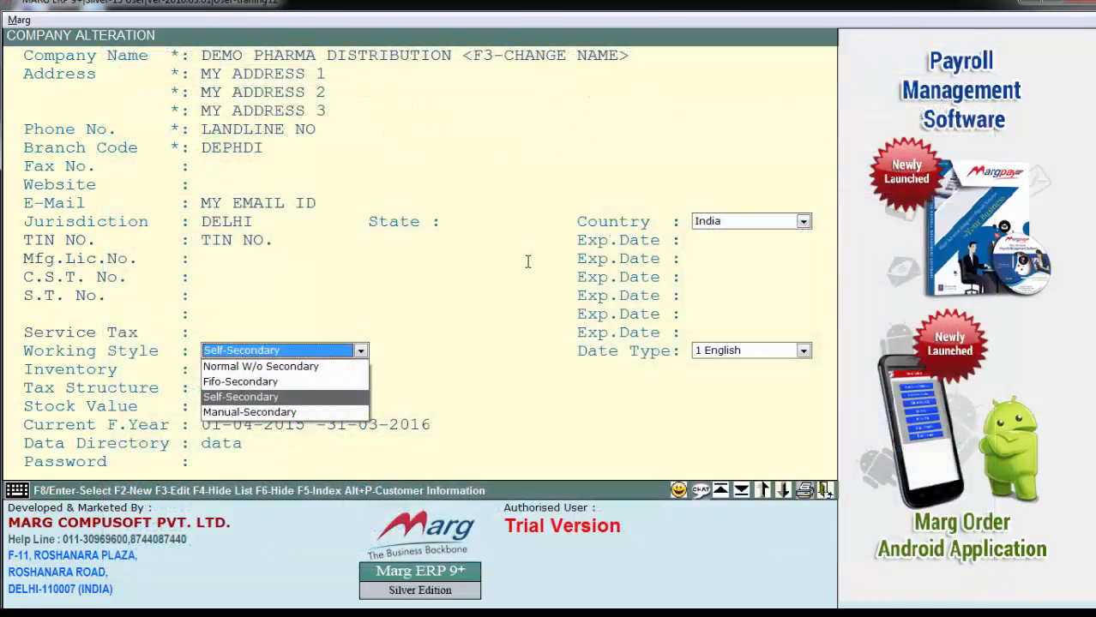
key(Down)
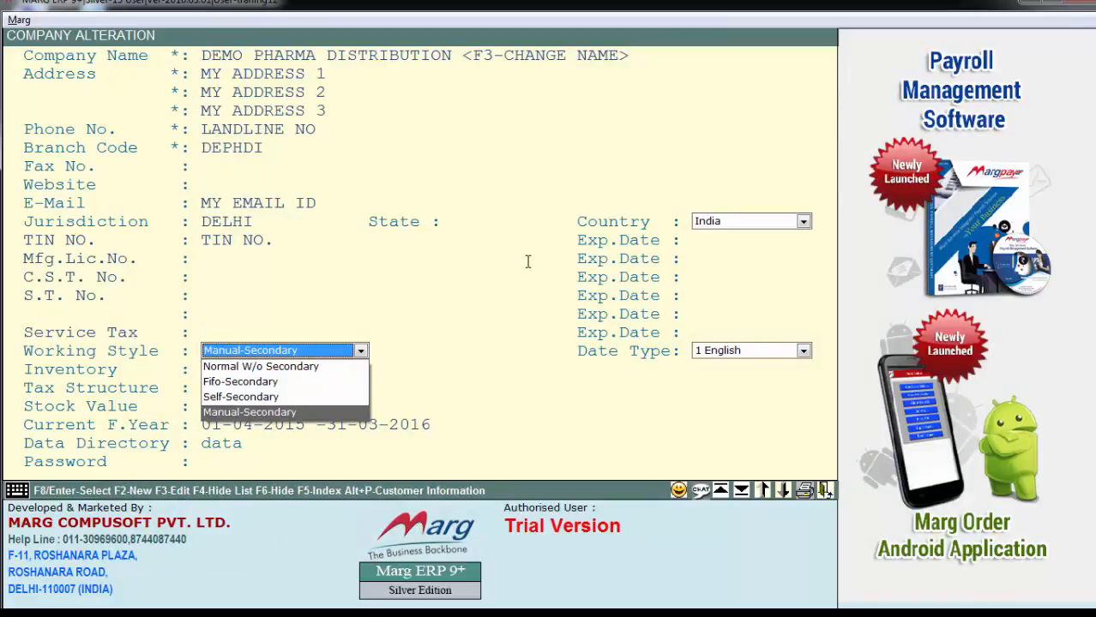
key(Up)
key(Up)
key(Up)
key(Escape)
key(Escape)
key(Escape)
key(Escape)
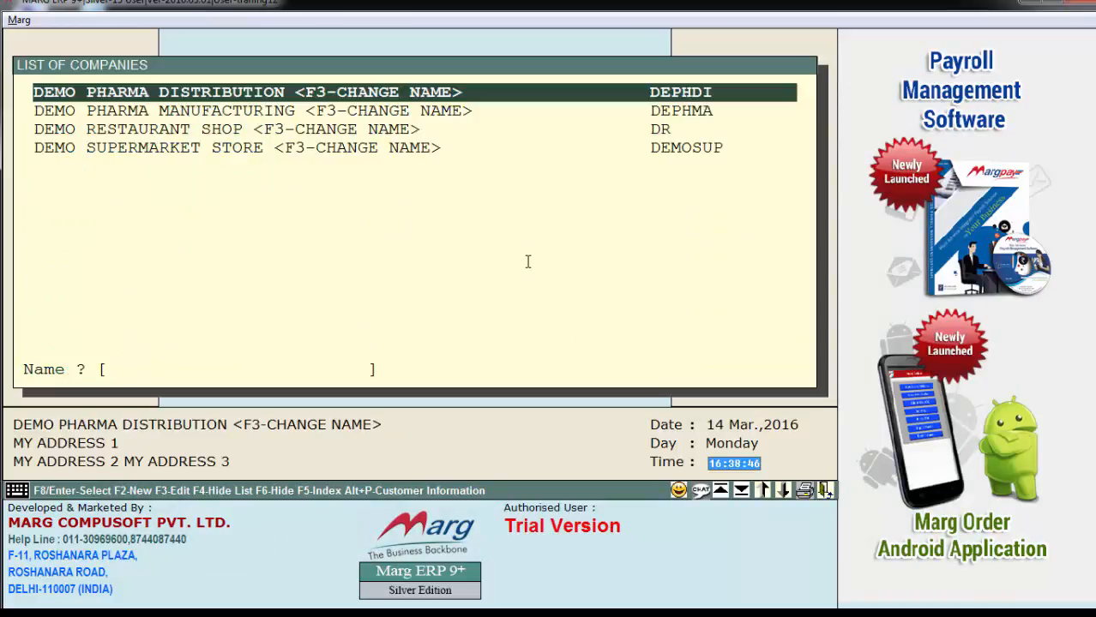
Open the DEMO PHARMA DISTRIBUTION company and its item list in the inventory master.
key(Return)
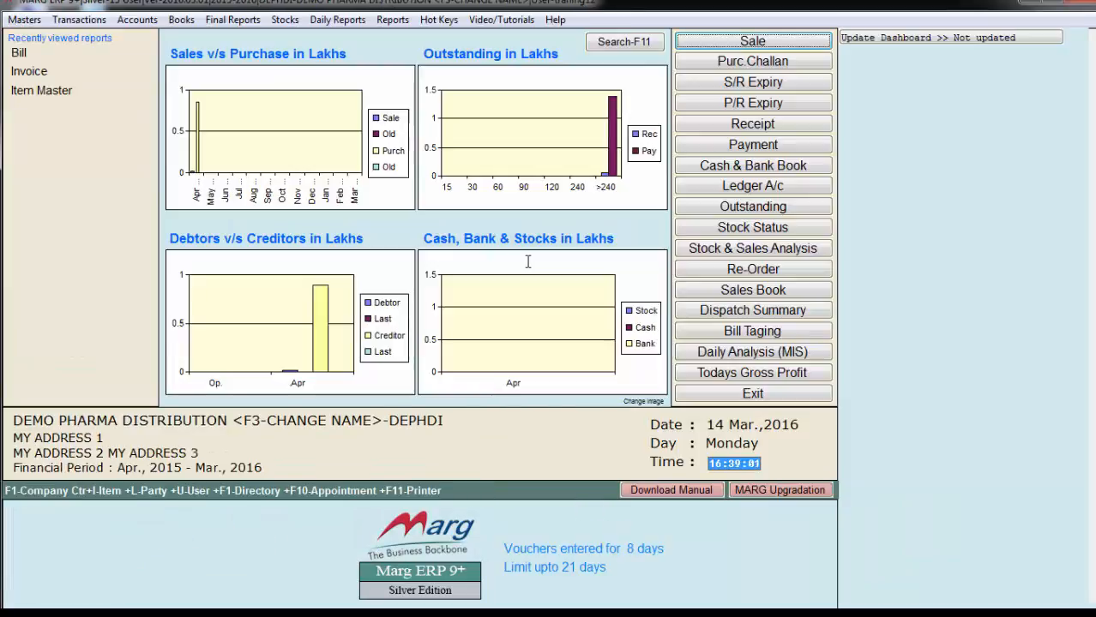
key(alt+m)
key(Down)
key(Down)
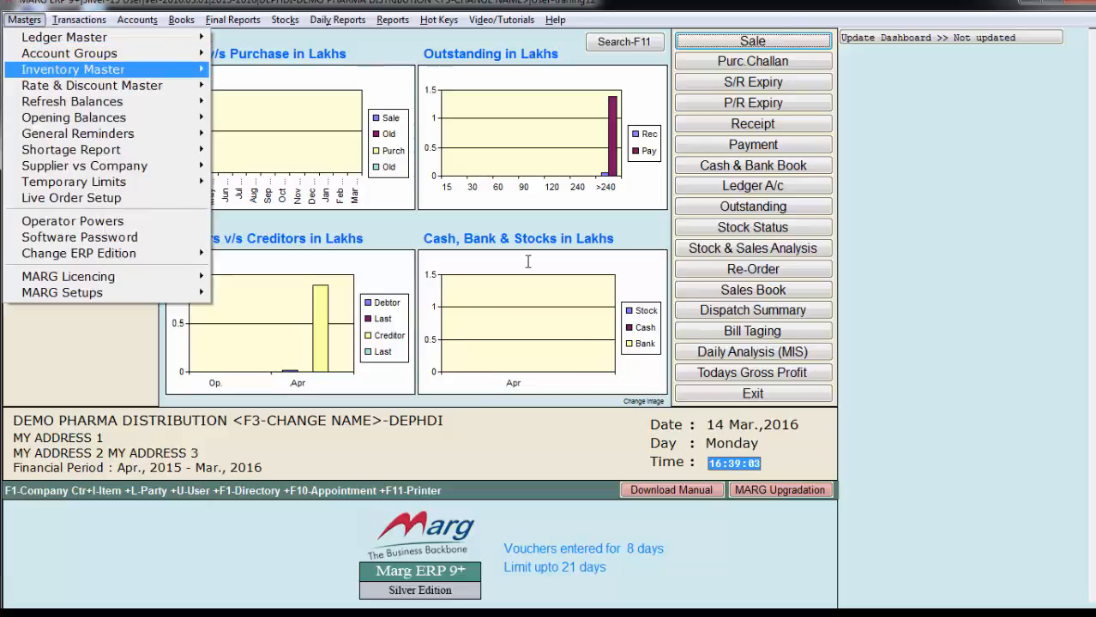
key(Right)
key(Return)
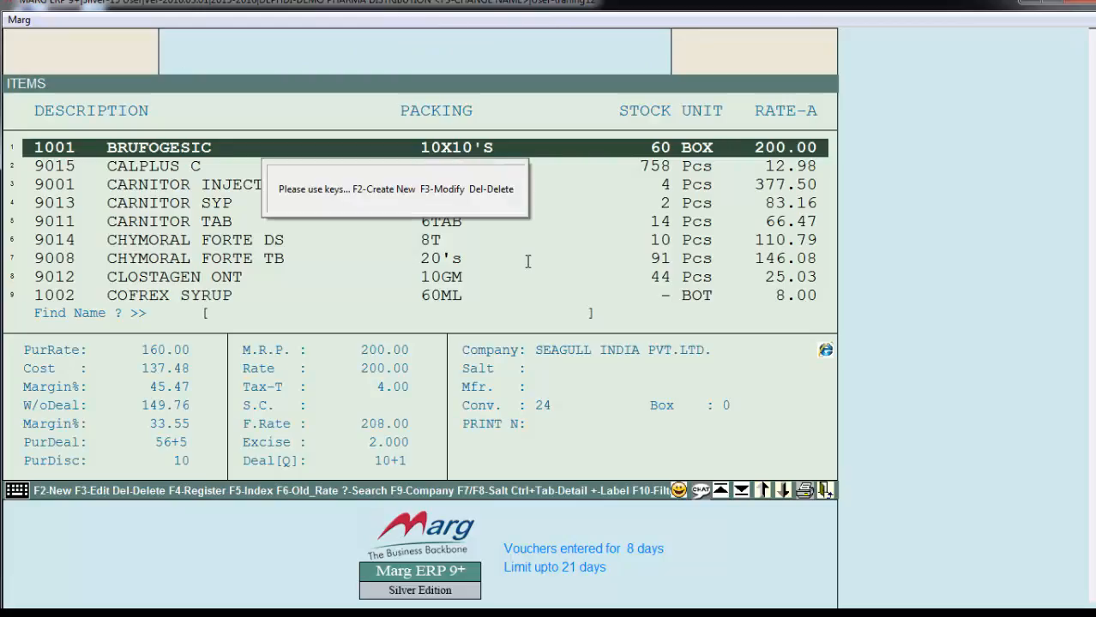
Create an item named NEW PRODUCT, keeping the unit Pcs, save it and close the item list.
key(F2)
key(Return)
key(Return)
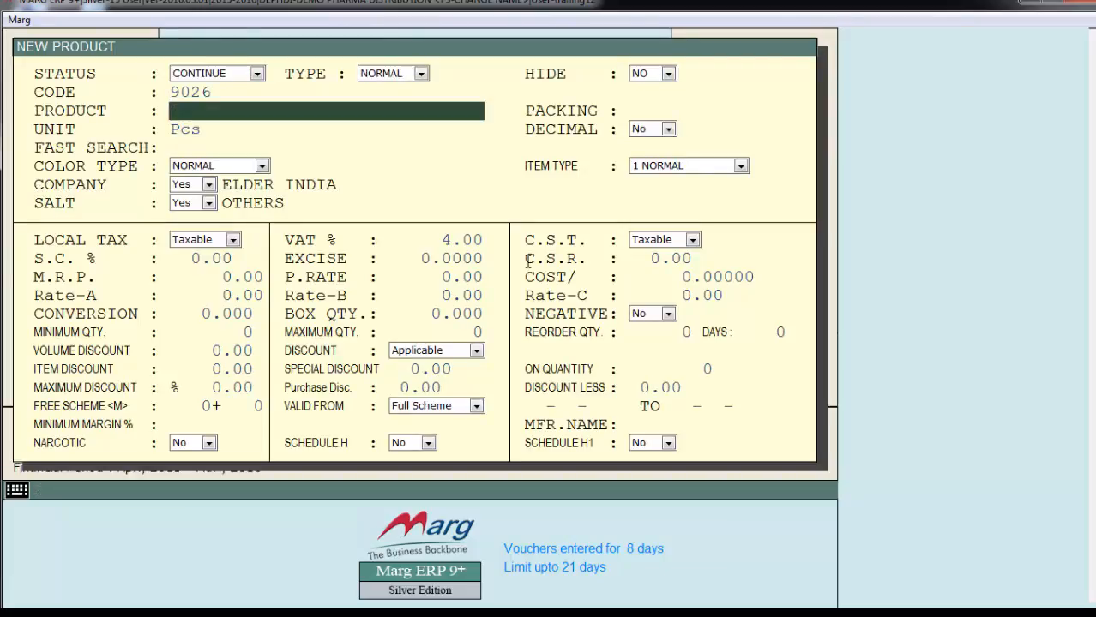
text(NEW PRODUCT)
key(Return)
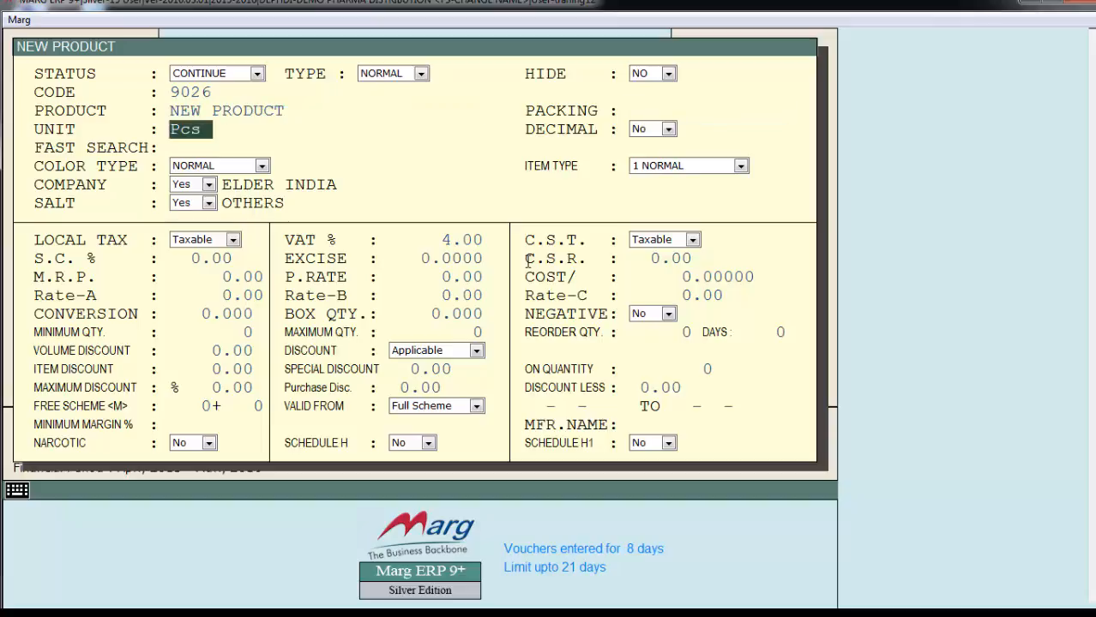
key(Return)
key(Return)
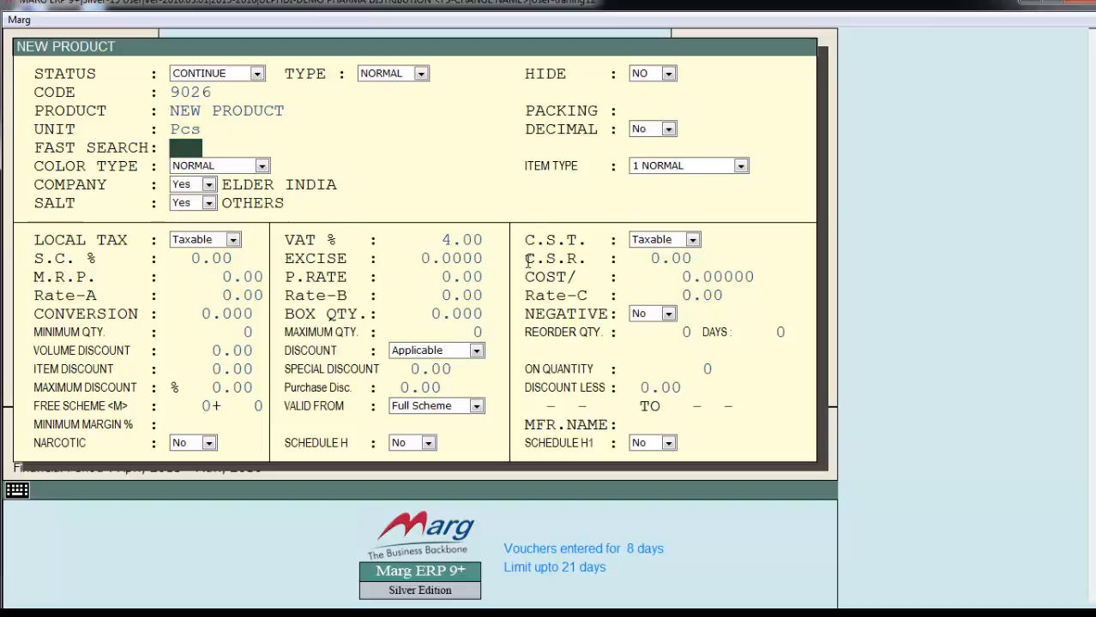
key(Escape)
key(Return)
key(Escape)
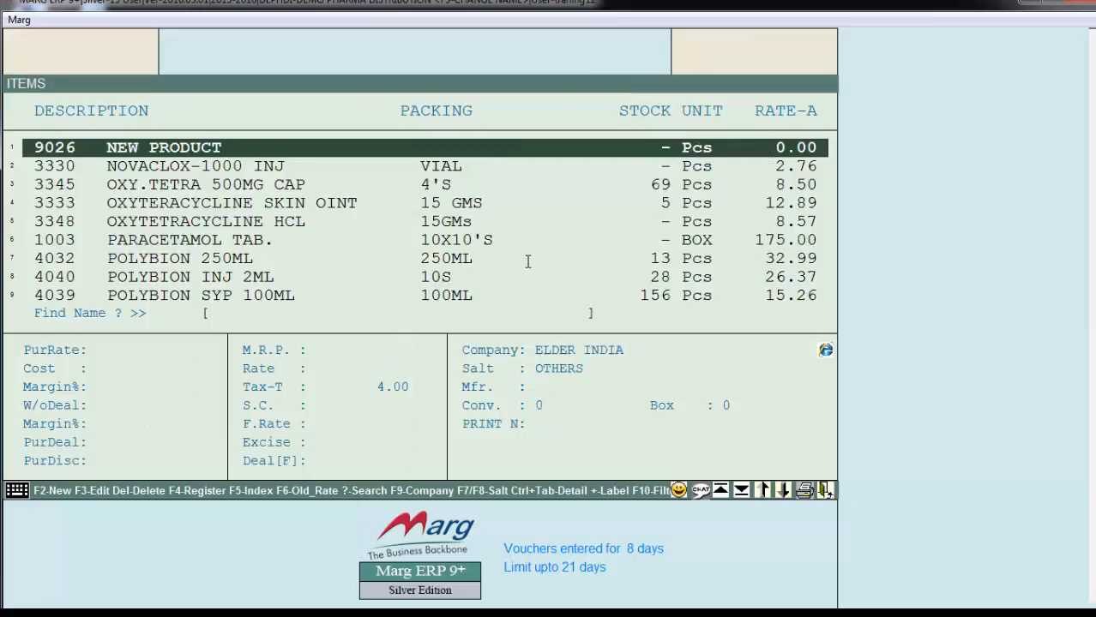
key(Escape)
Start a new purchase bill.
key(alt+t)
key(Down)
key(Right)
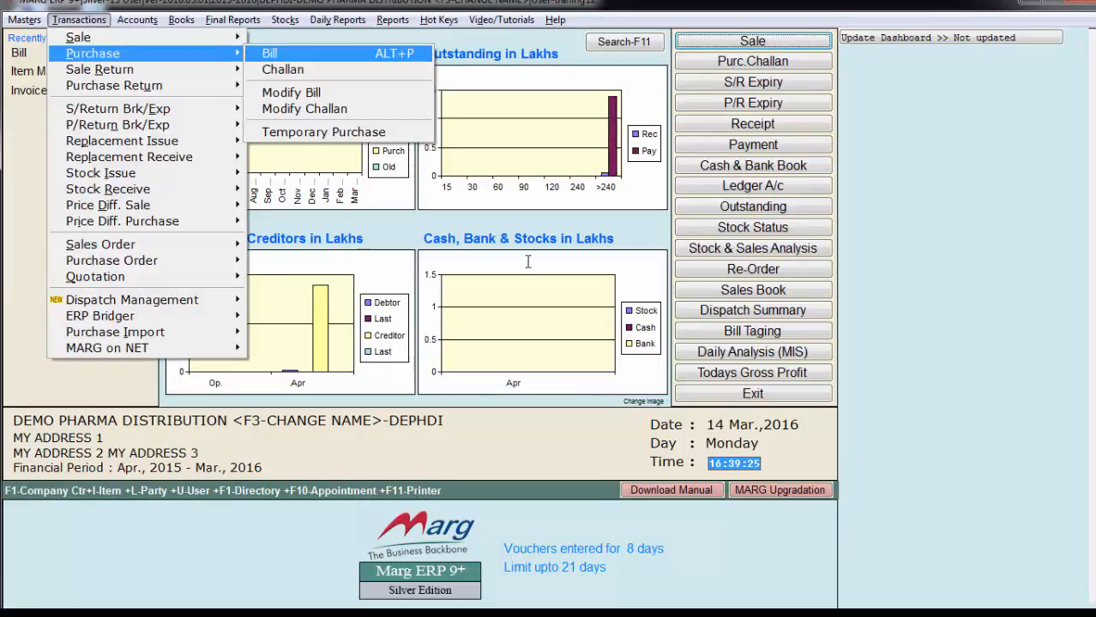
key(Return)
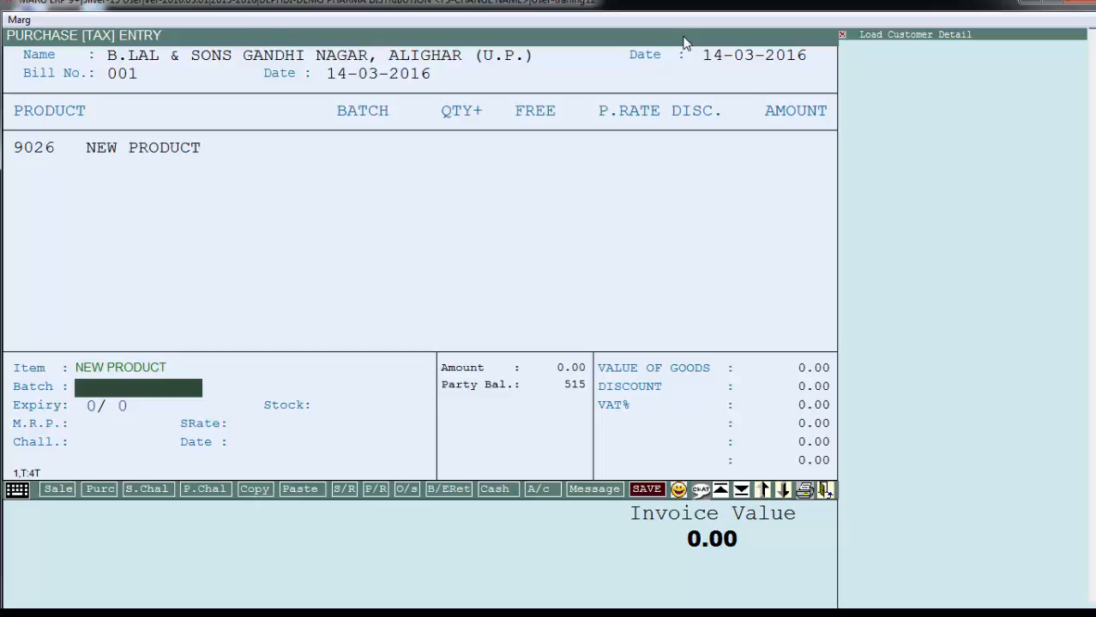
Enter batch 001 for NEW PRODUCT in the purchase bill, leaving the expiry empty.
text(001)
key(Return)
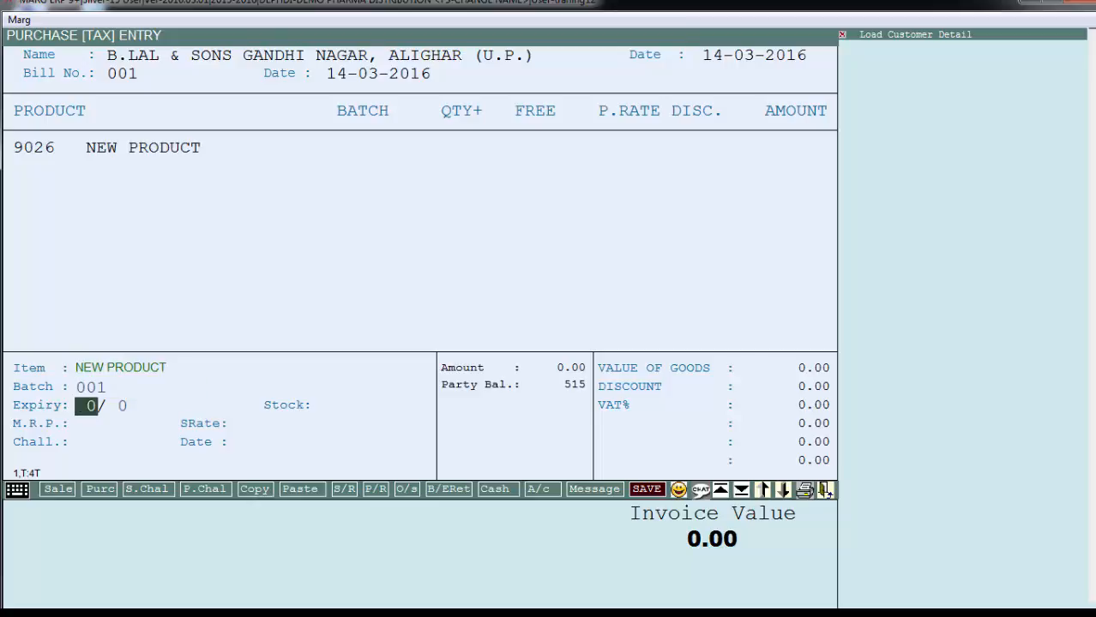
key(Return)
key(Return)
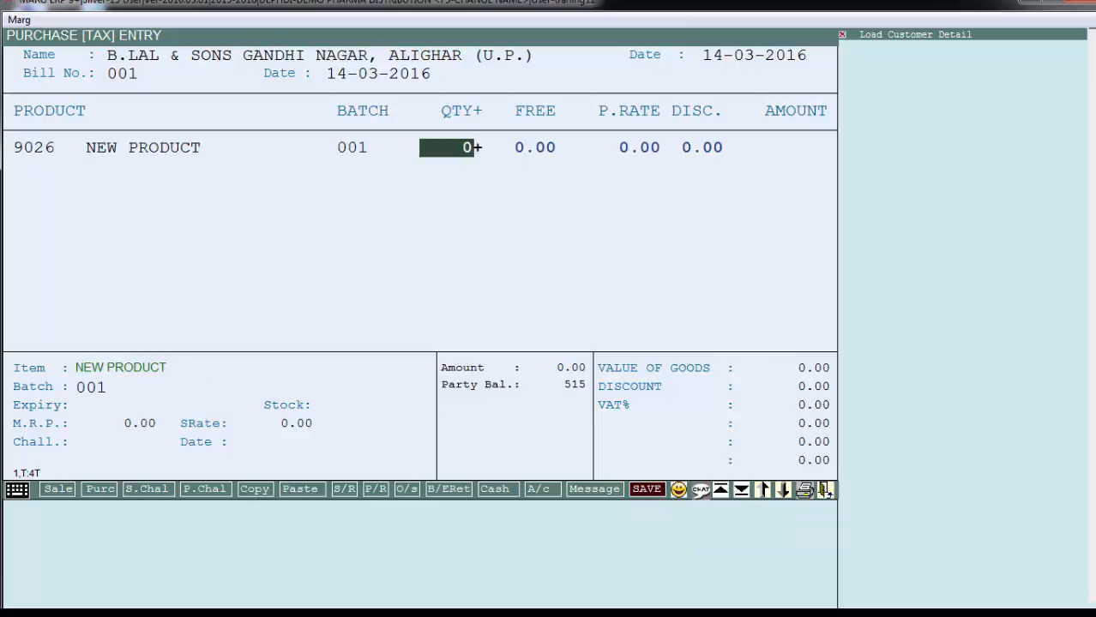
Set the batch 001 line to quantity 60 and purchase rate 10, and accept its batch details.
text(60)
key(Return)
key(Return)
text(10)
key(Return)
key(Return)
key(Return)
key(Return)
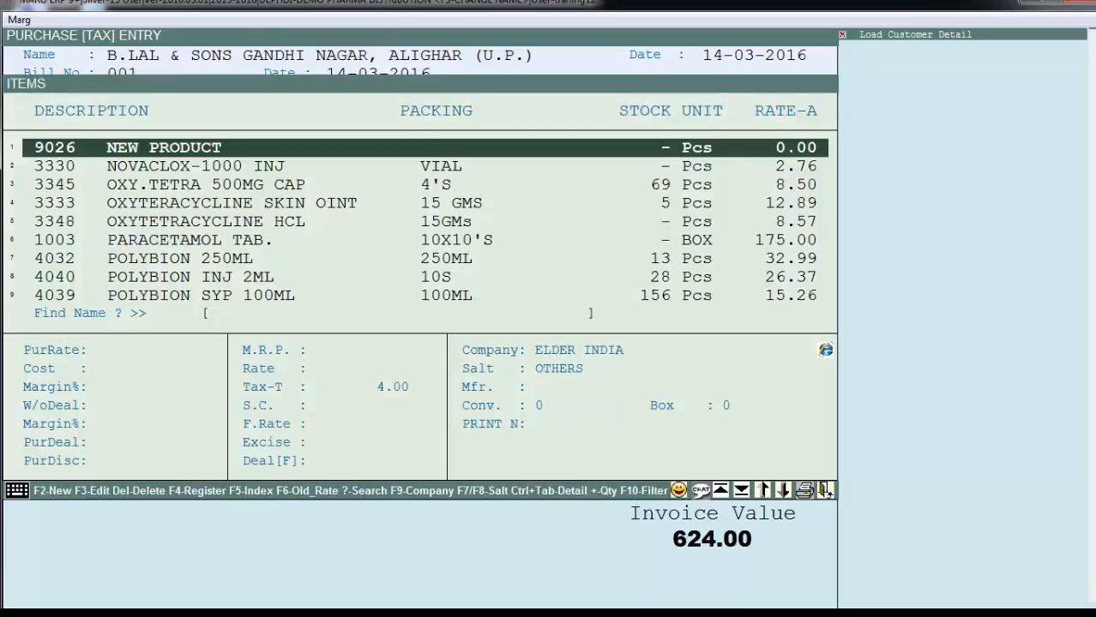
Add NEW PRODUCT to the purchase bill as a second line with batch 002 and no expiry.
text(NEW)
key(Return)
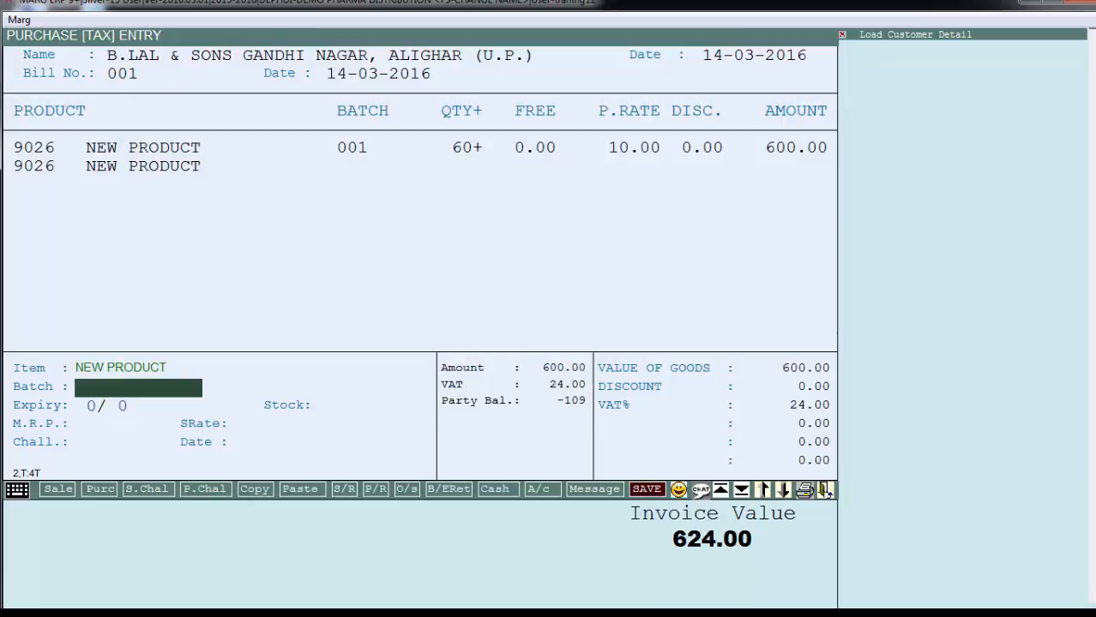
text(002)
key(Return)
key(Return)
key(Return)
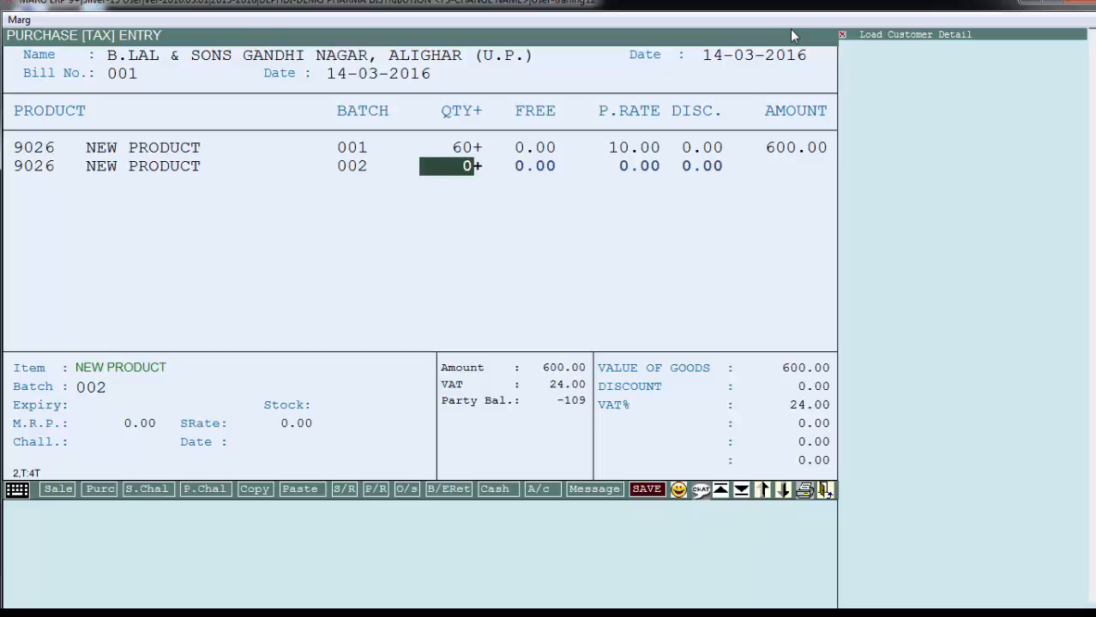
Set the batch 002 line to quantity 10 and purchase rate 10, keeping the tax at 4.00 in its batch details.
text(10)
key(Return)
key(Return)
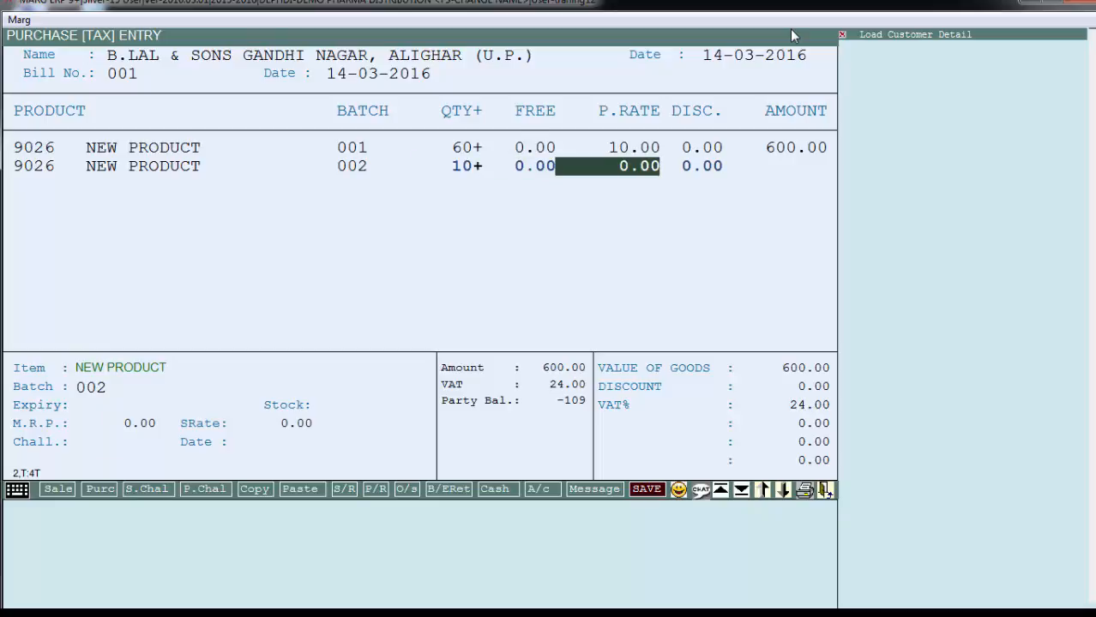
text(10)
key(Return)
key(Return)
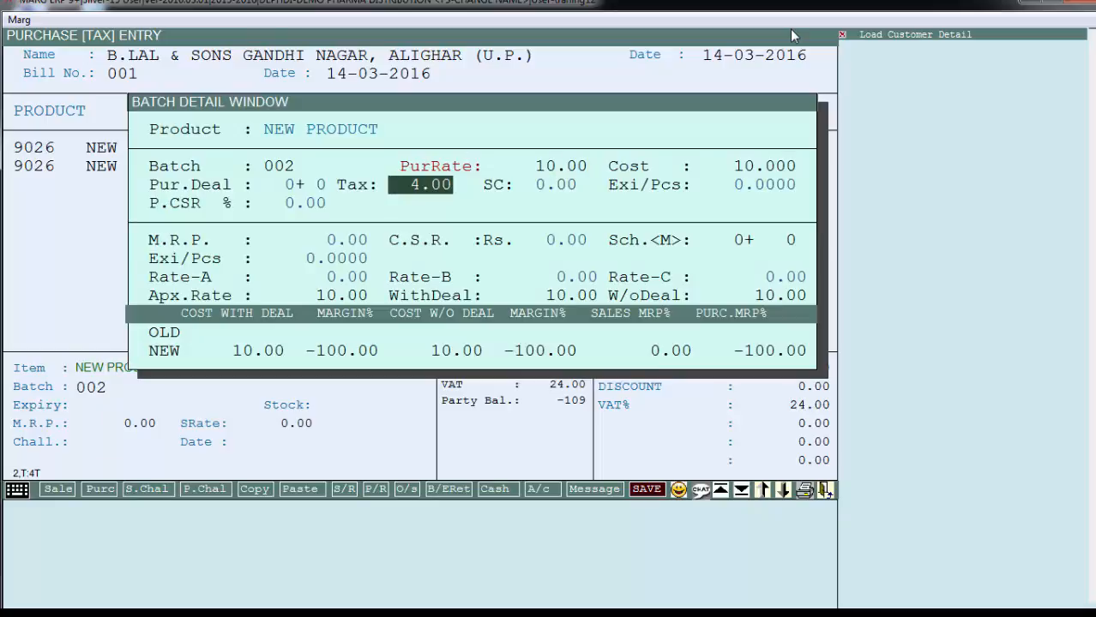
key(Return)
key(Return)
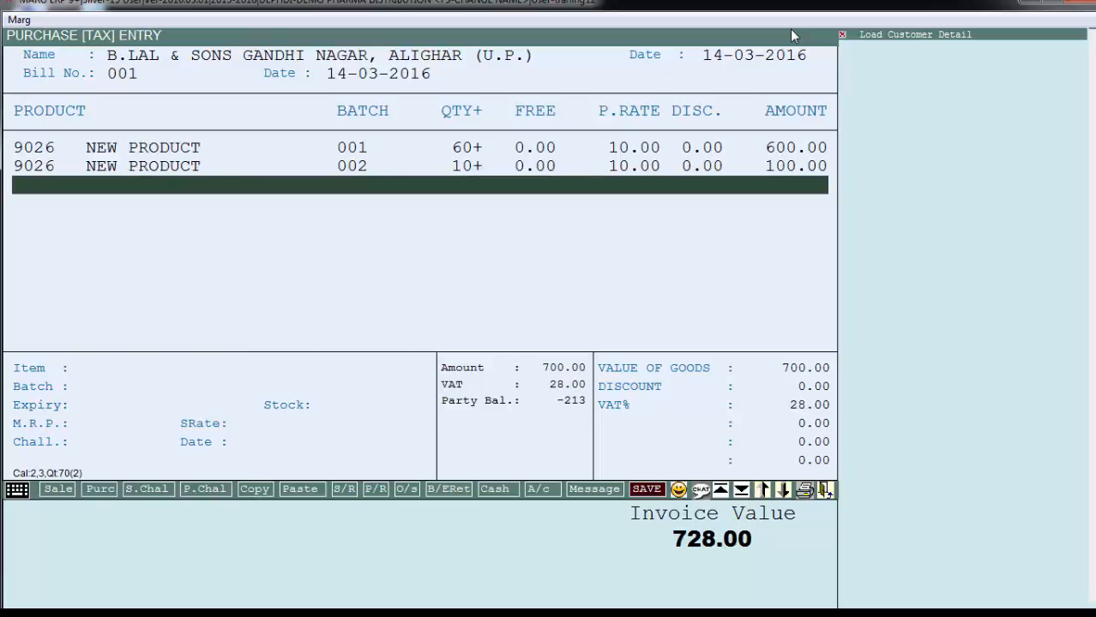
Review the two batch lines, save the purchase bill without extra levies and leave the purchase entry.
key(Up)
key(Up)
key(Down)
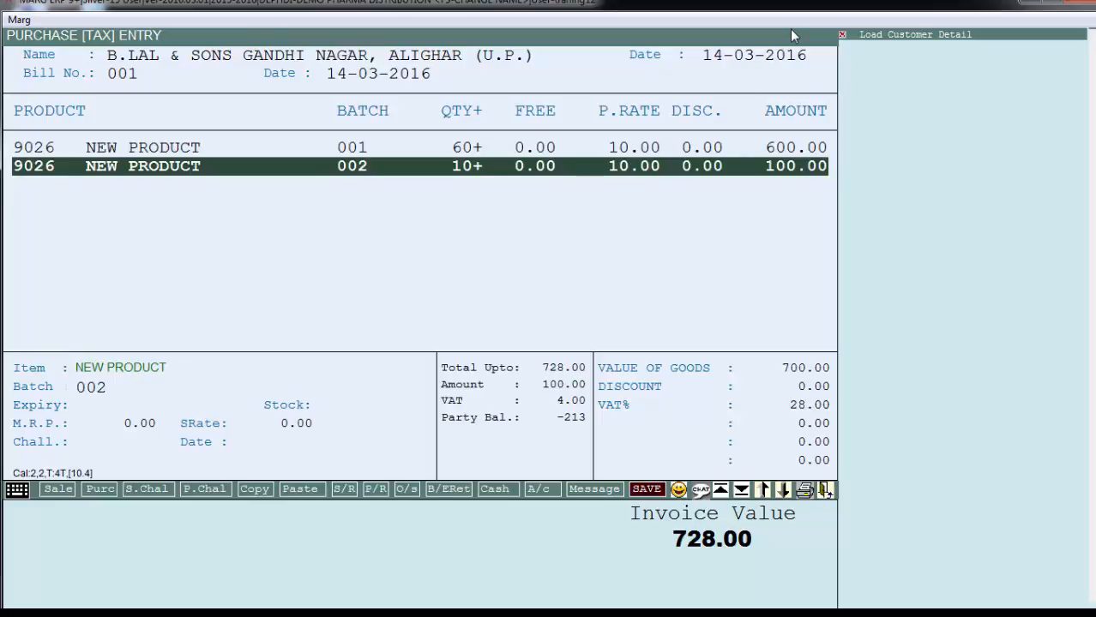
key(Down)
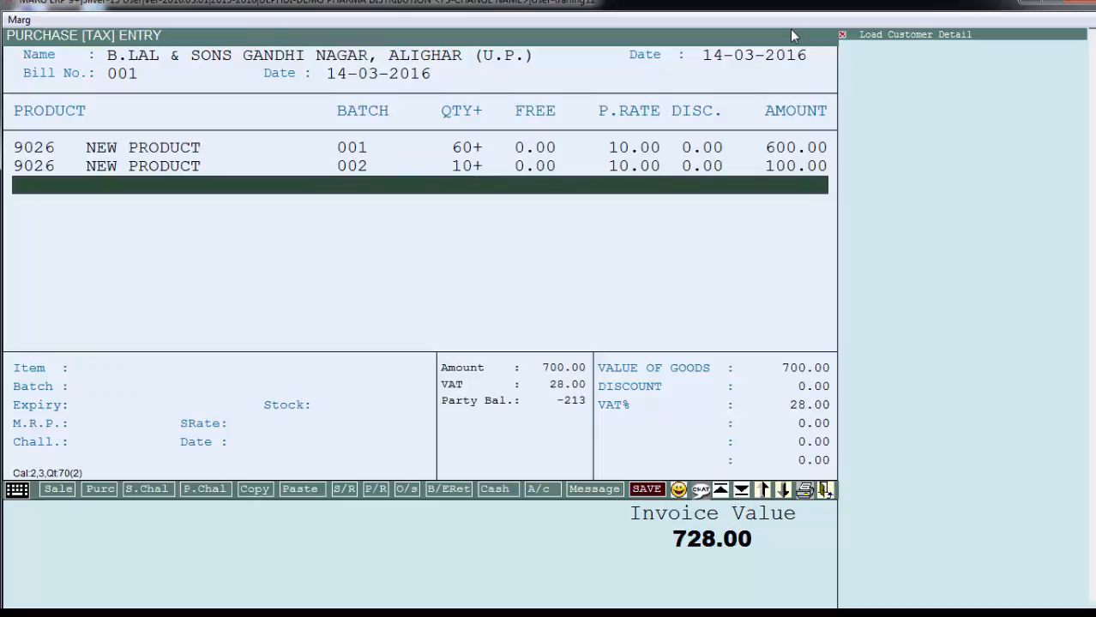
key(Escape)
key(Right)
key(Right)
key(Return)
key(Return)
key(Return)
key(Return)
key(Return)
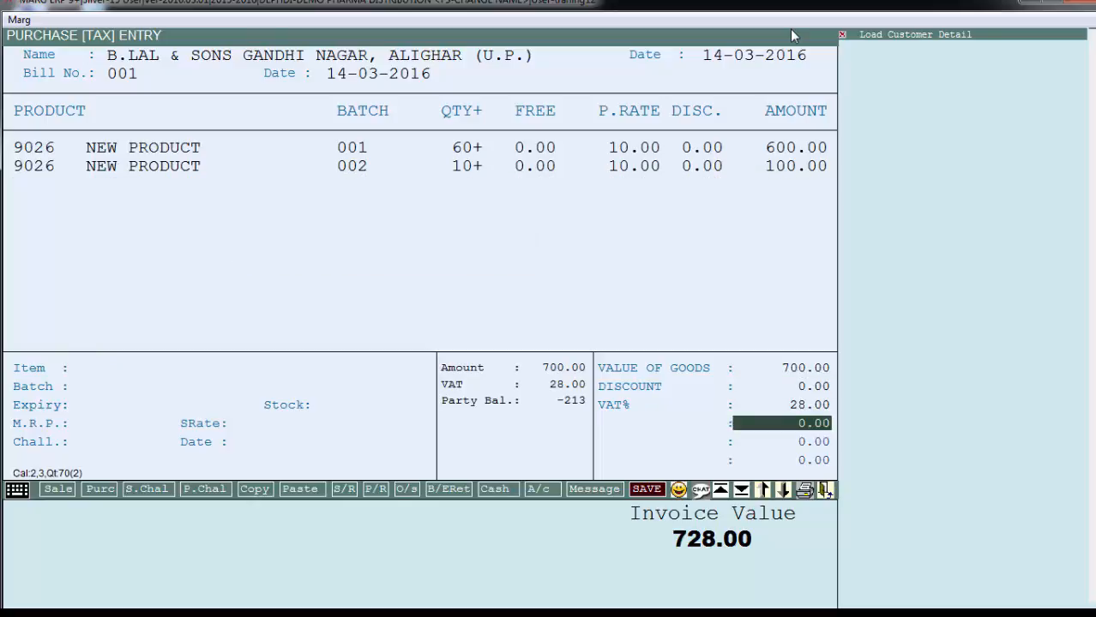
key(Return)
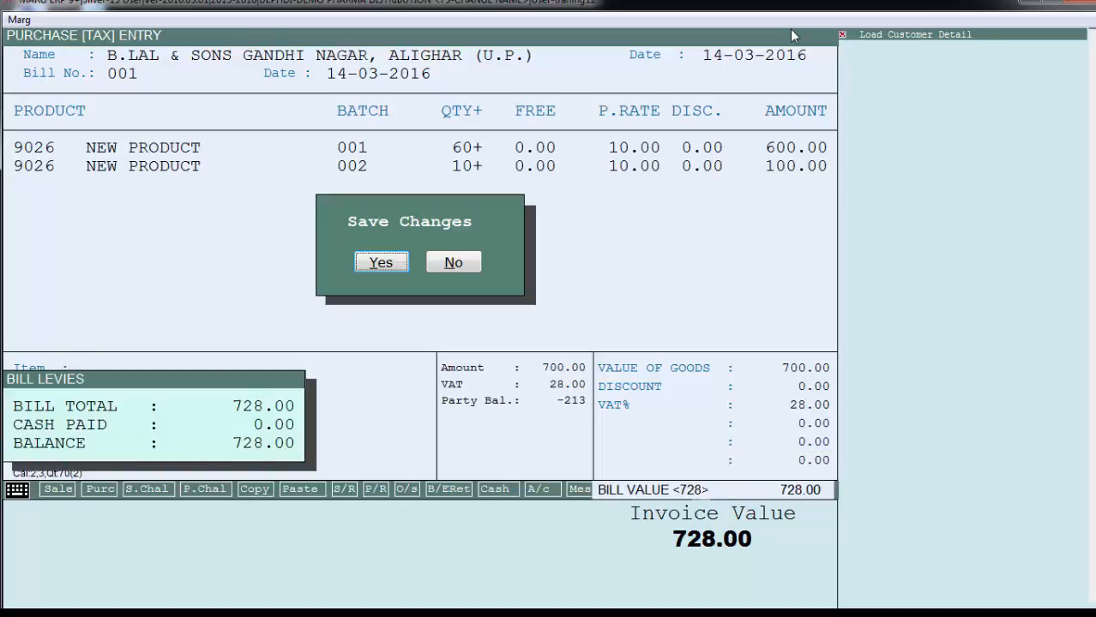
key(Return)
key(Escape)
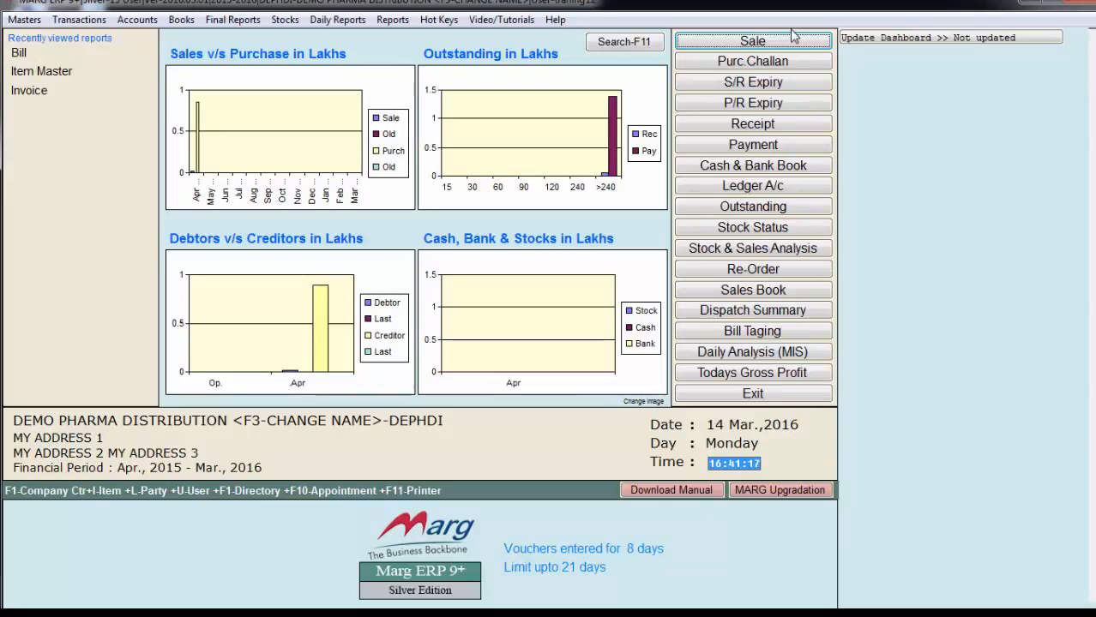
Start a new sale bill.
key(alt+t)
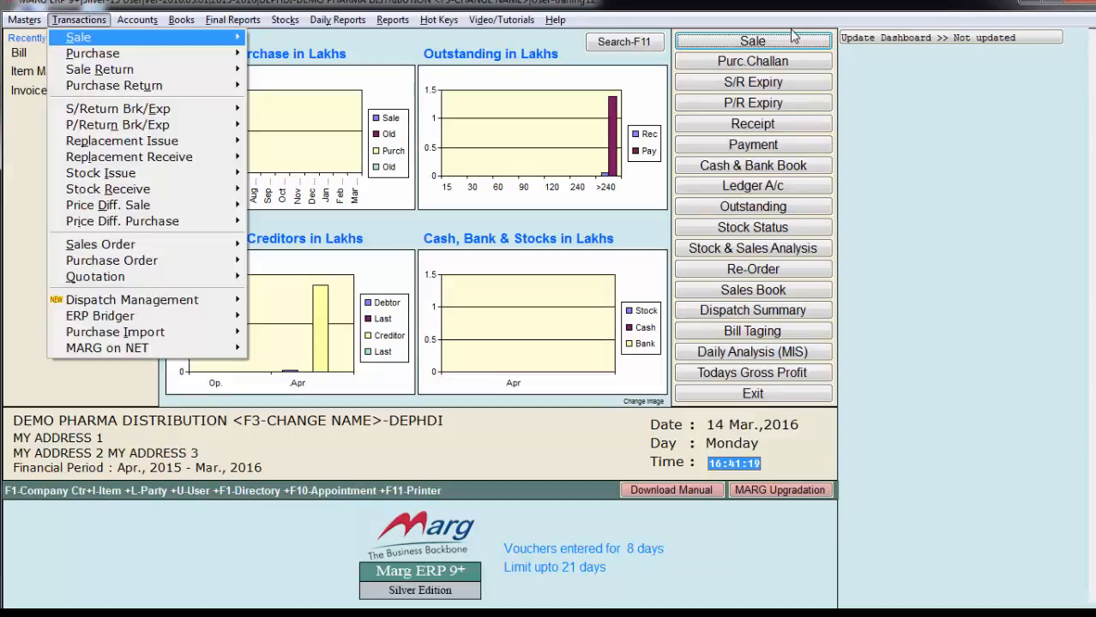
key(Right)
key(Return)
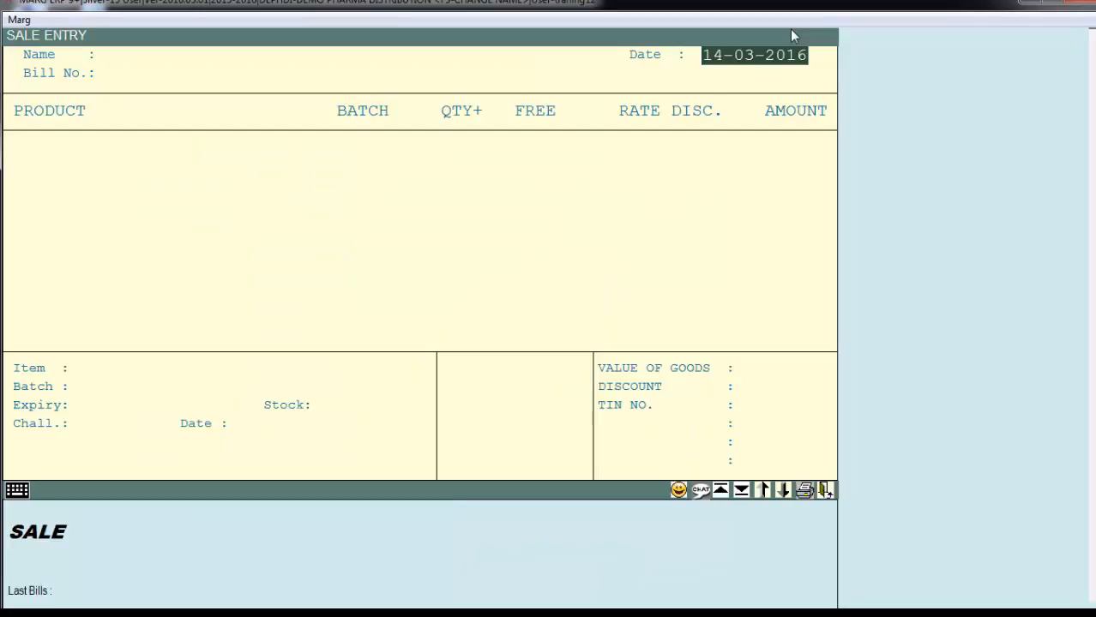
Keep the bill date 14-03-2016 and choose AHUJA MEDICINE CENTRE as the customer.
key(Return)
key(Up)
key(Up)
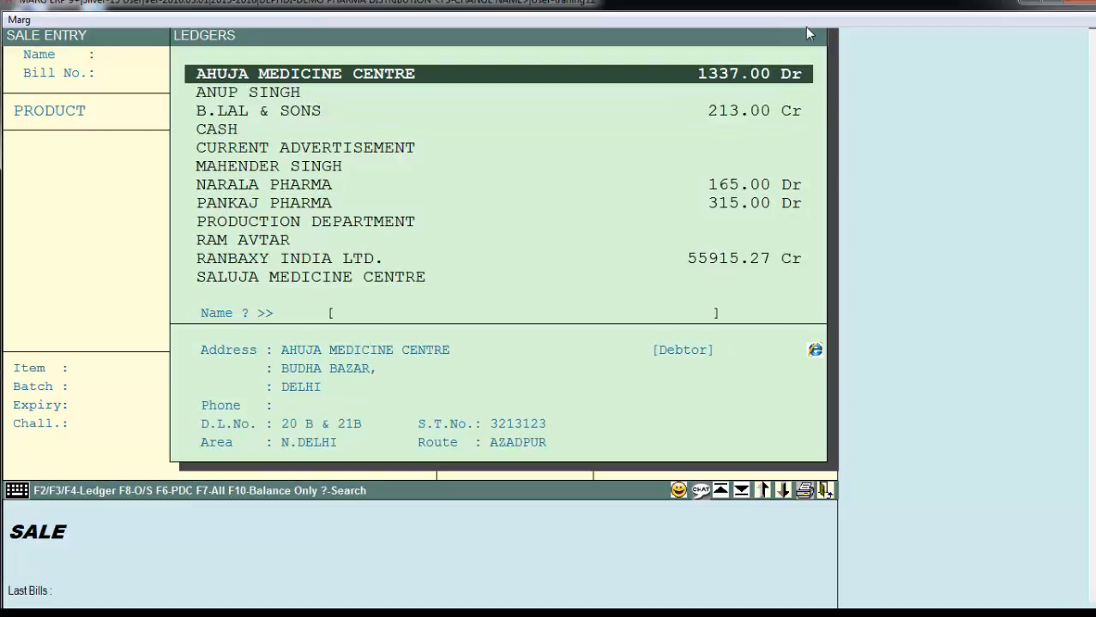
key(Return)
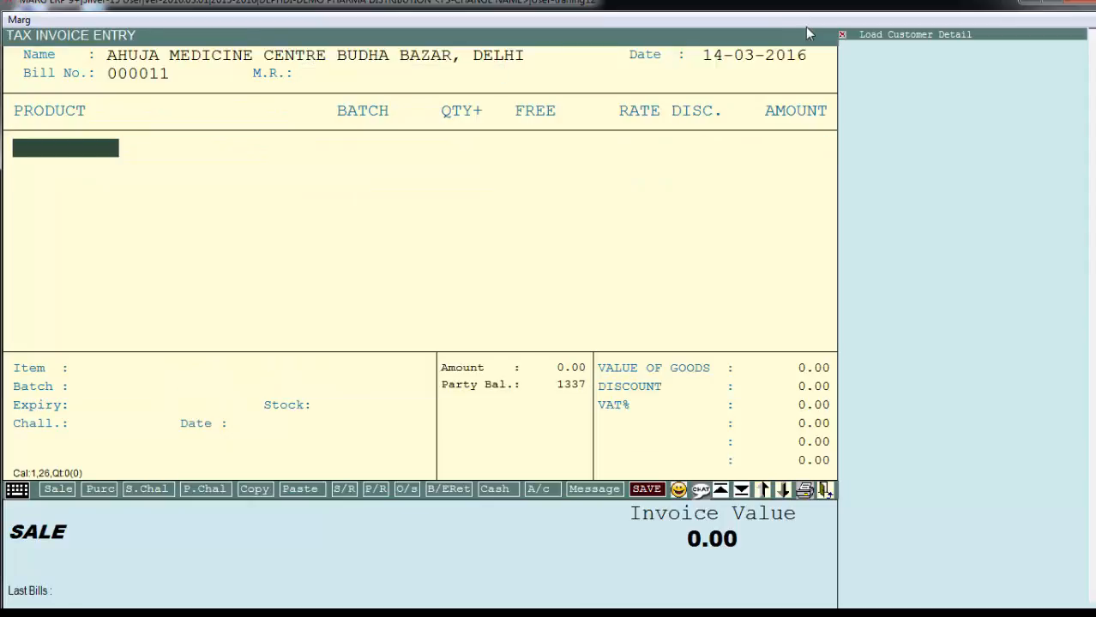
Add NEW PRODUCT from batch 001 as the first line of the sale bill.
key(Return)
key(Escape)
key(Return)
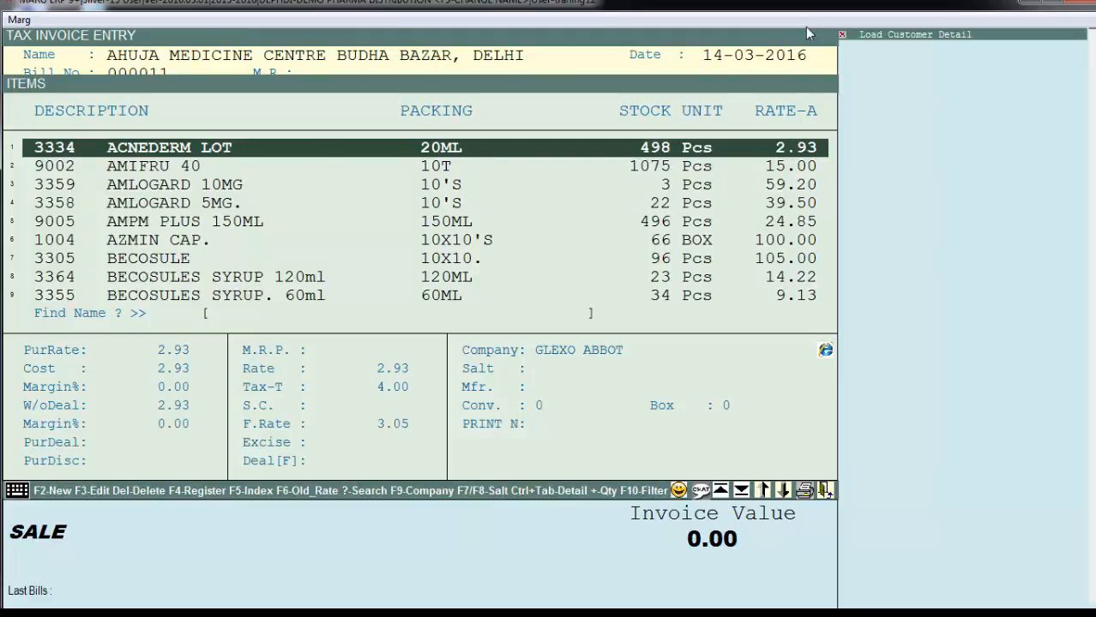
text(NEW)
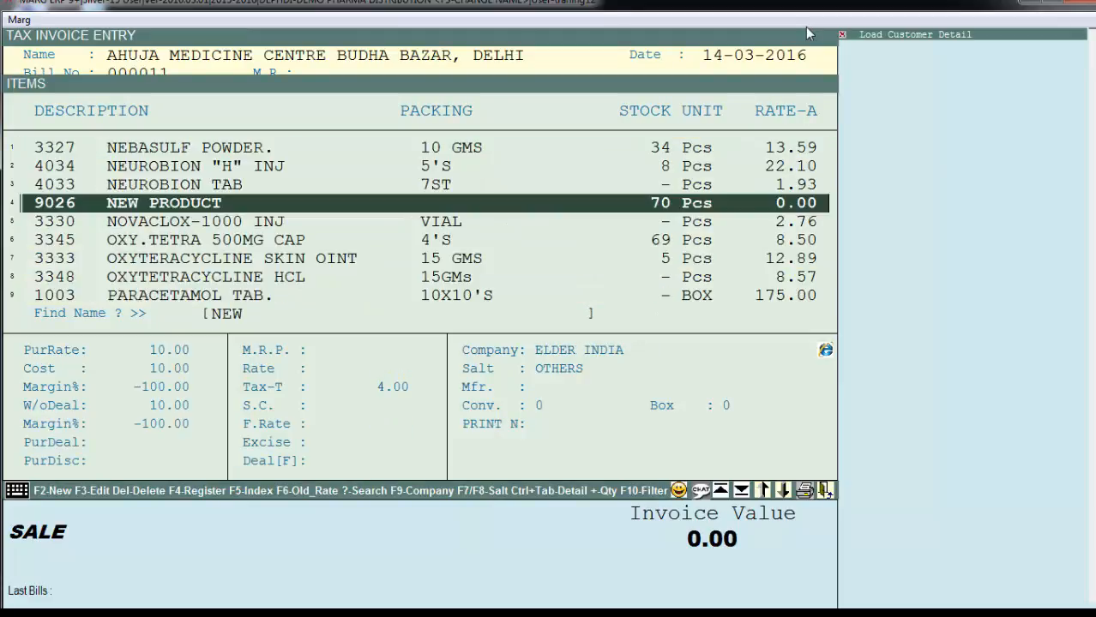
key(Return)
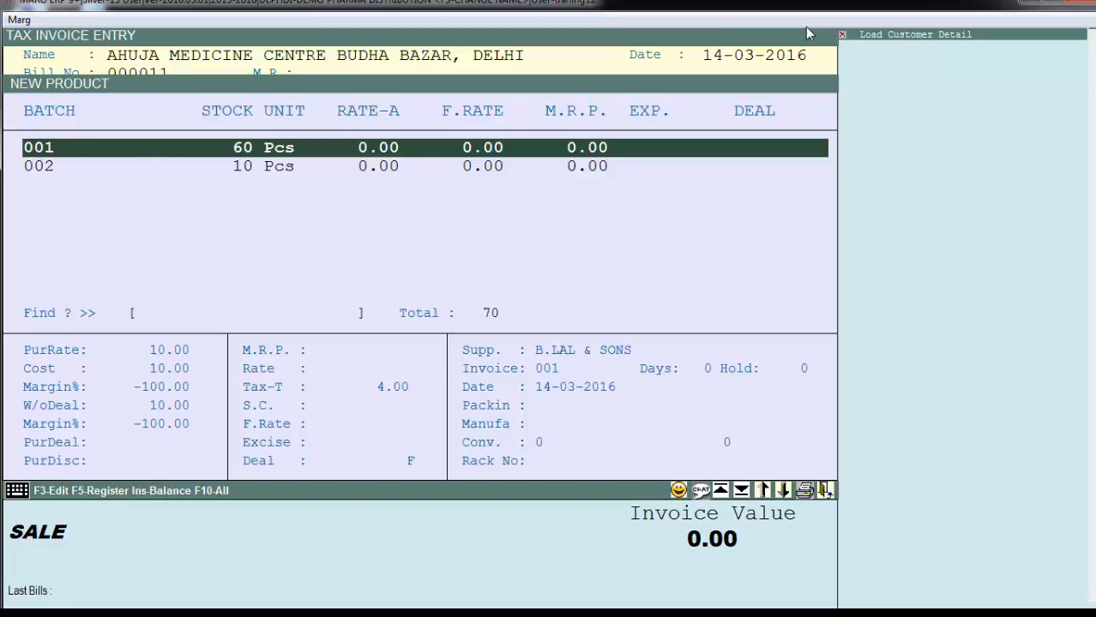
key(Return)
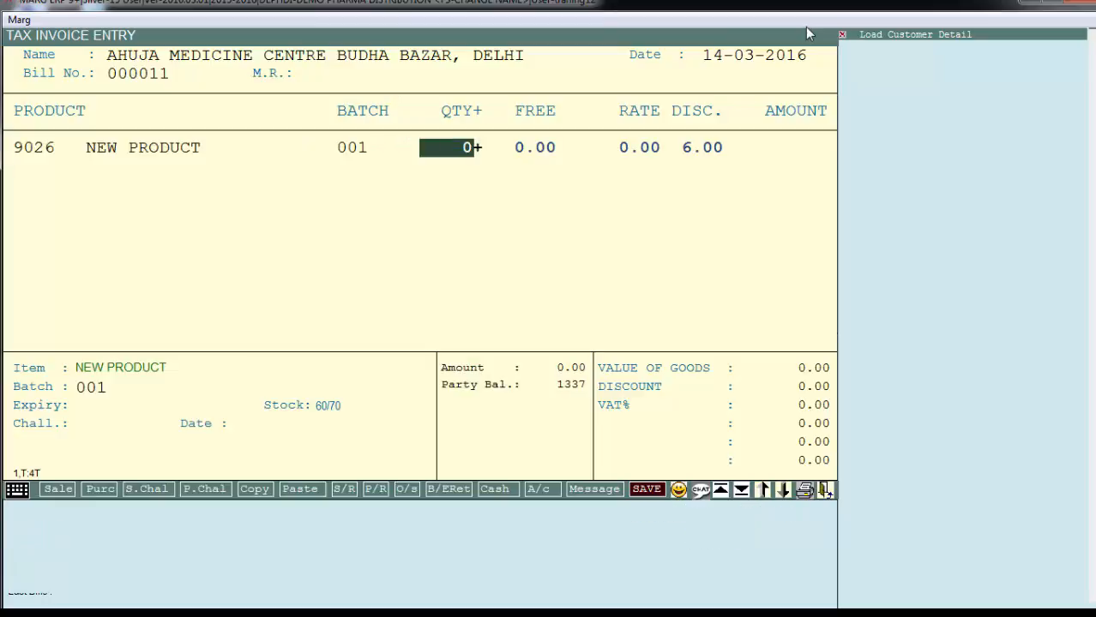
Set the batch 001 line to quantity 5, rate 20.00 and discount 0, without storing the discount change.
text(5)
key(Return)
key(Return)
text(0)
key(Return)
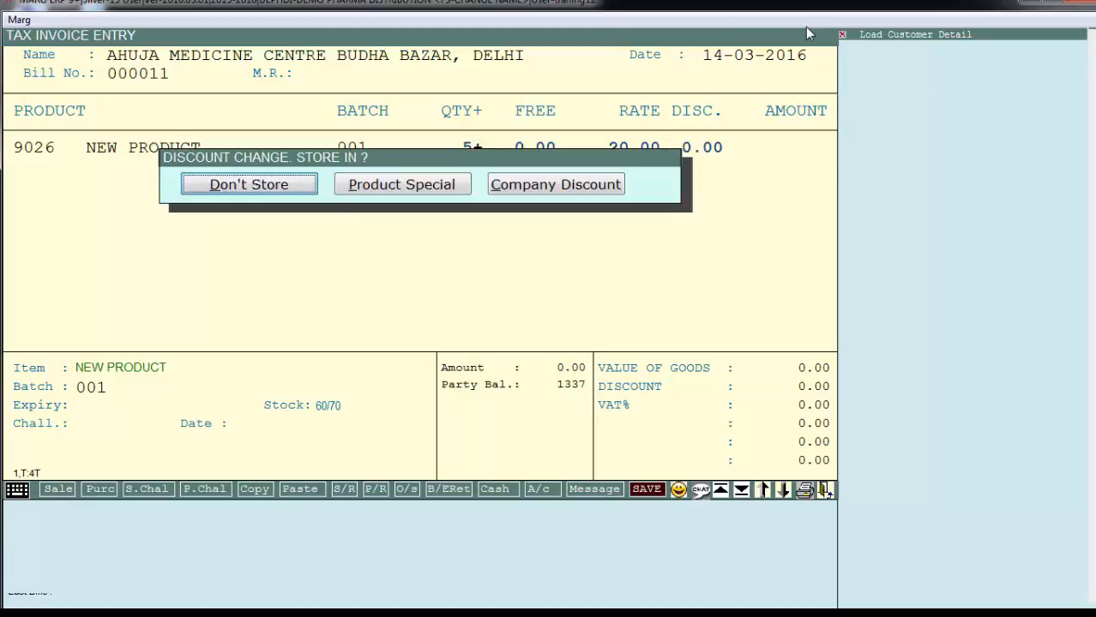
key(Return)
Add a second NEW PRODUCT line from batch 002 with quantity 5, rate 20.00 and no discount, and save the bill.
key(Return)
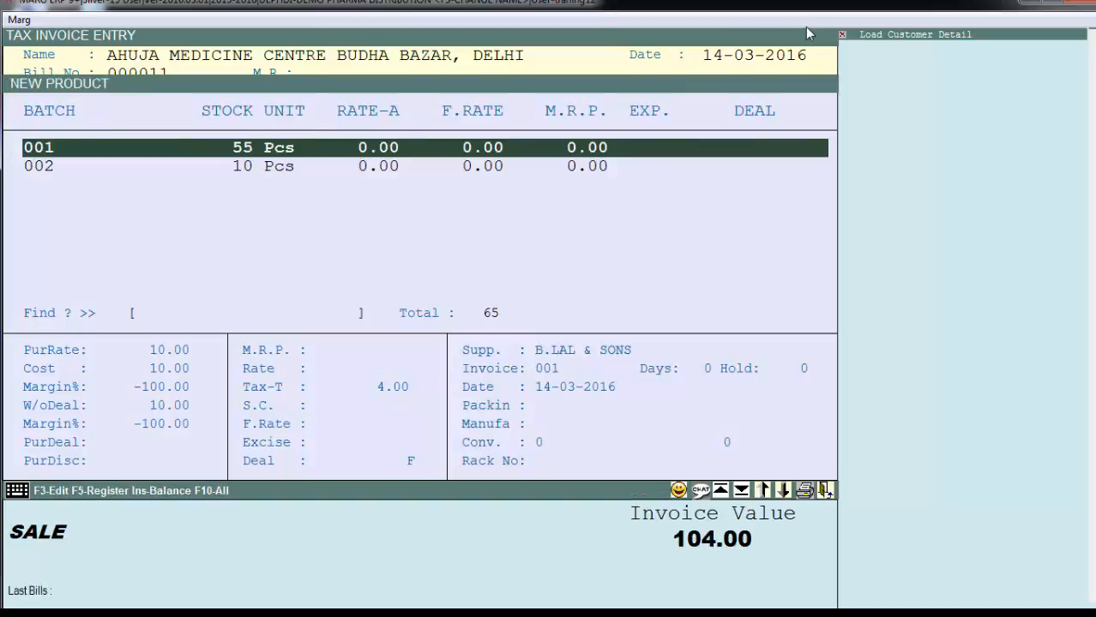
key(Down)
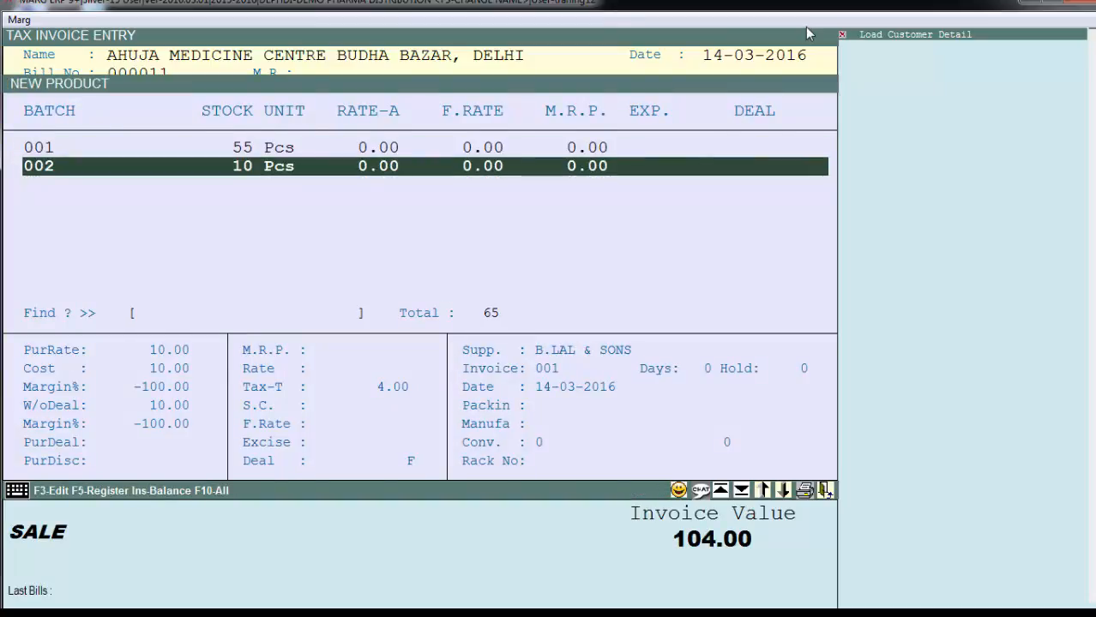
key(Return)
text(5)
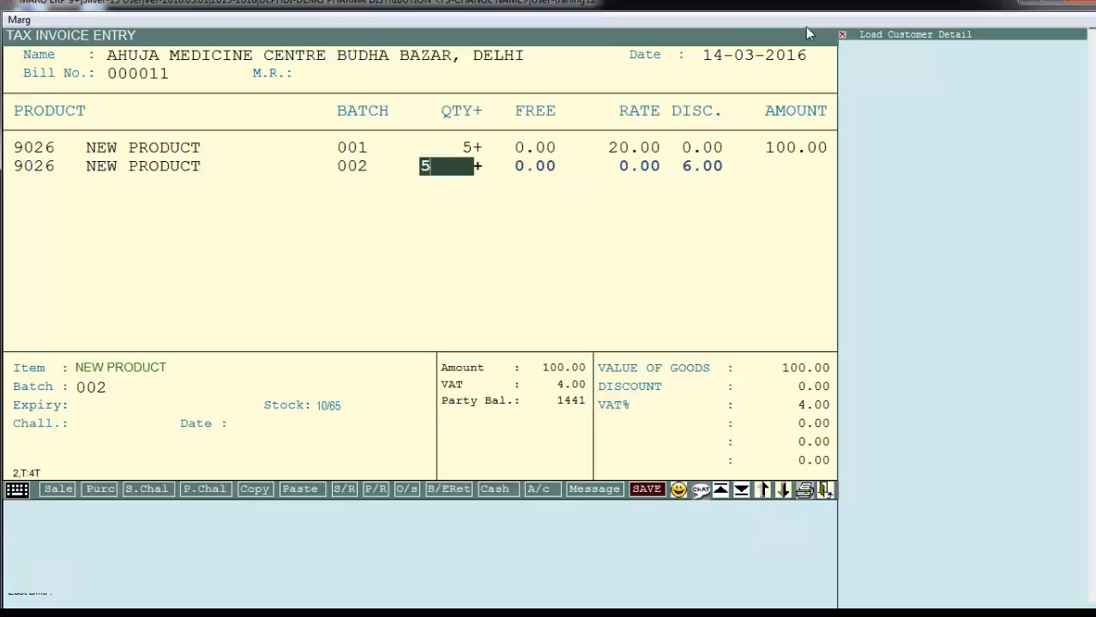
key(Return)
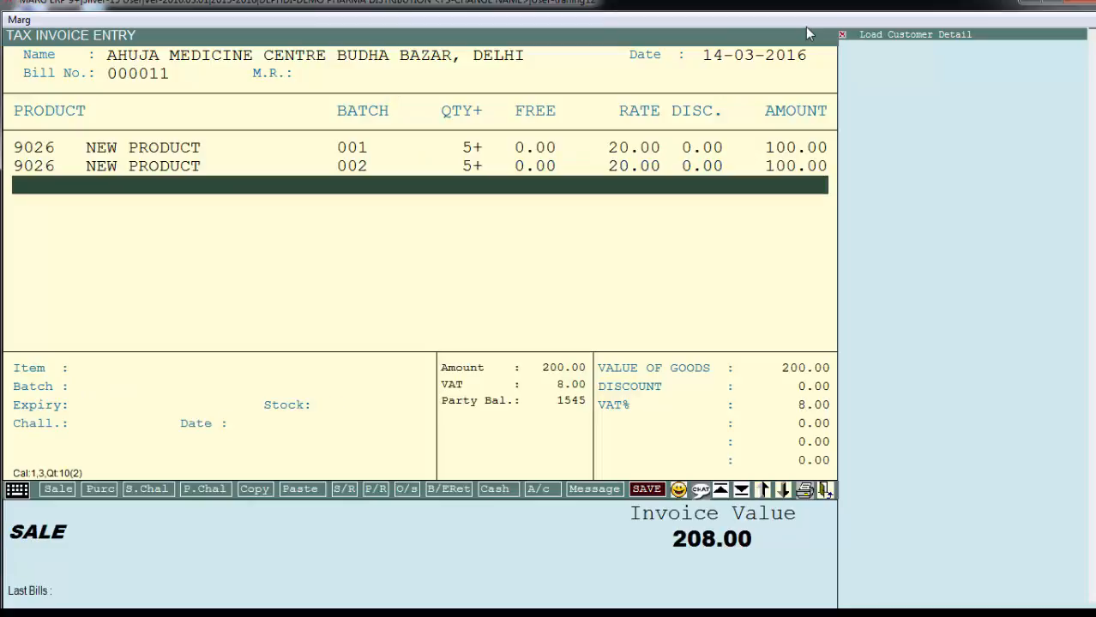
key(ctrl+w)
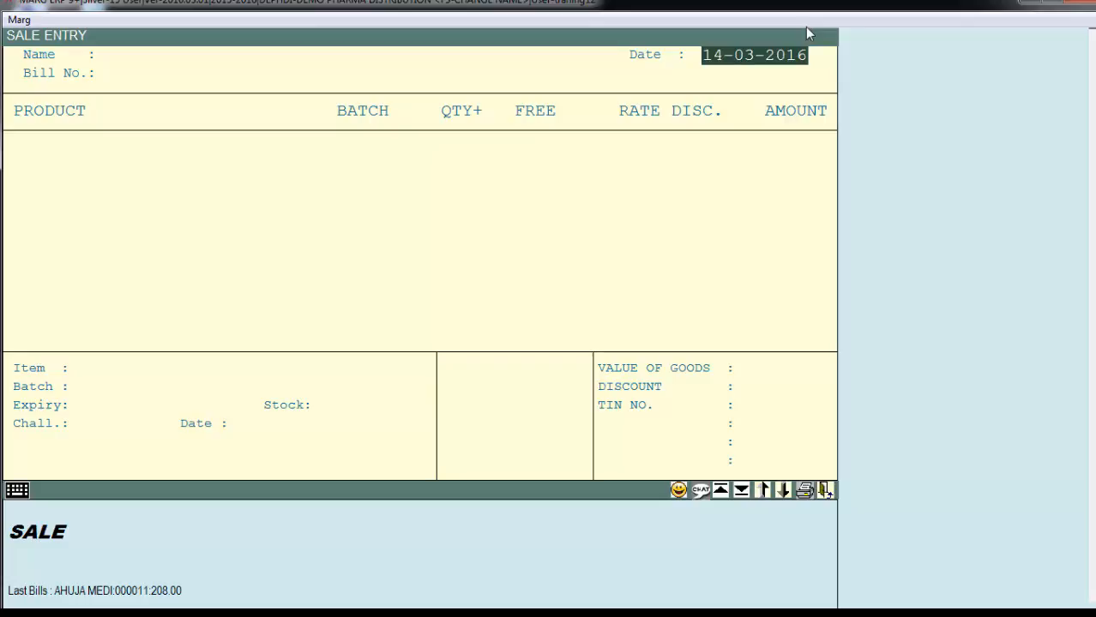
Start another sale bill dated 14-03-2016 for AHUJA MEDICINE CENTRE.
key(Return)
key(Return)
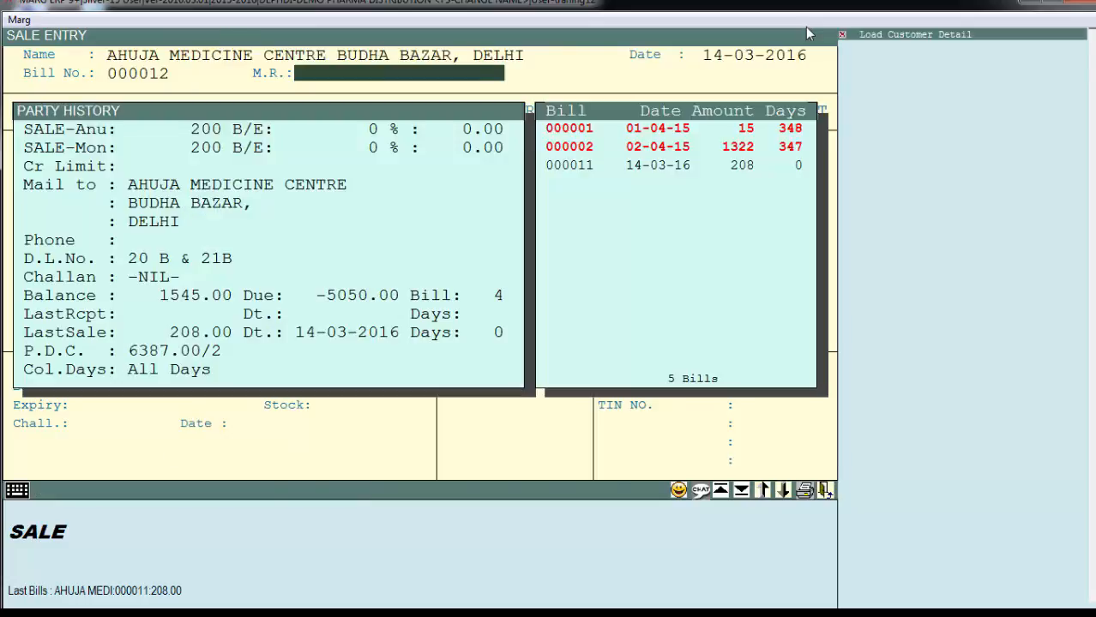
key(Return)
Examine the remaining stock of NEW PRODUCT batches 001 and 002, and close the batch list without choosing one.
text(NEW)
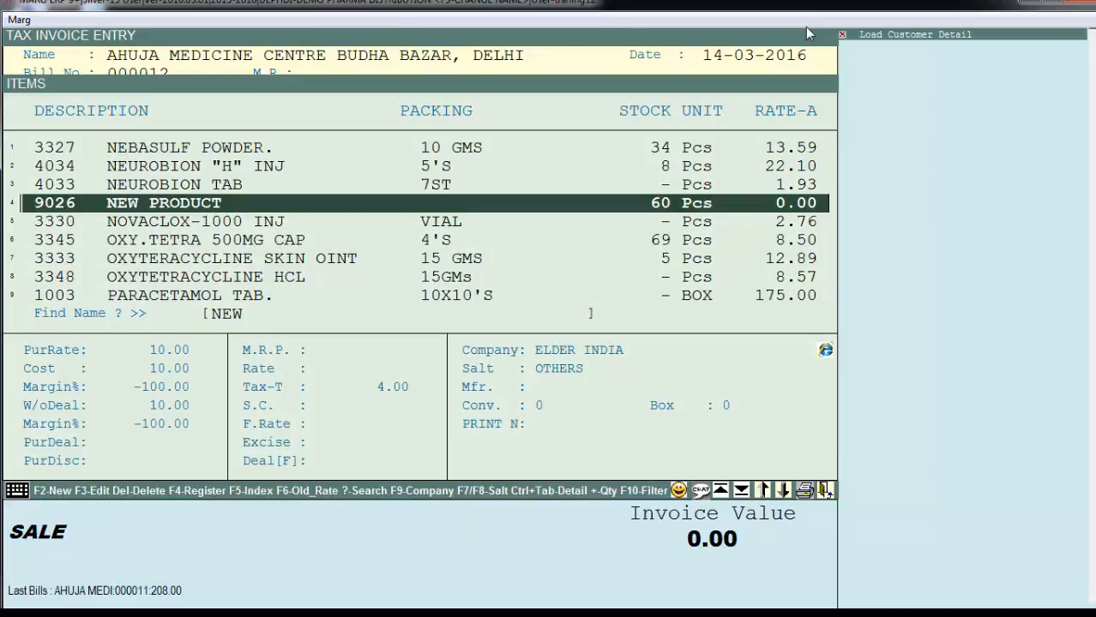
key(Return)
key(Up)
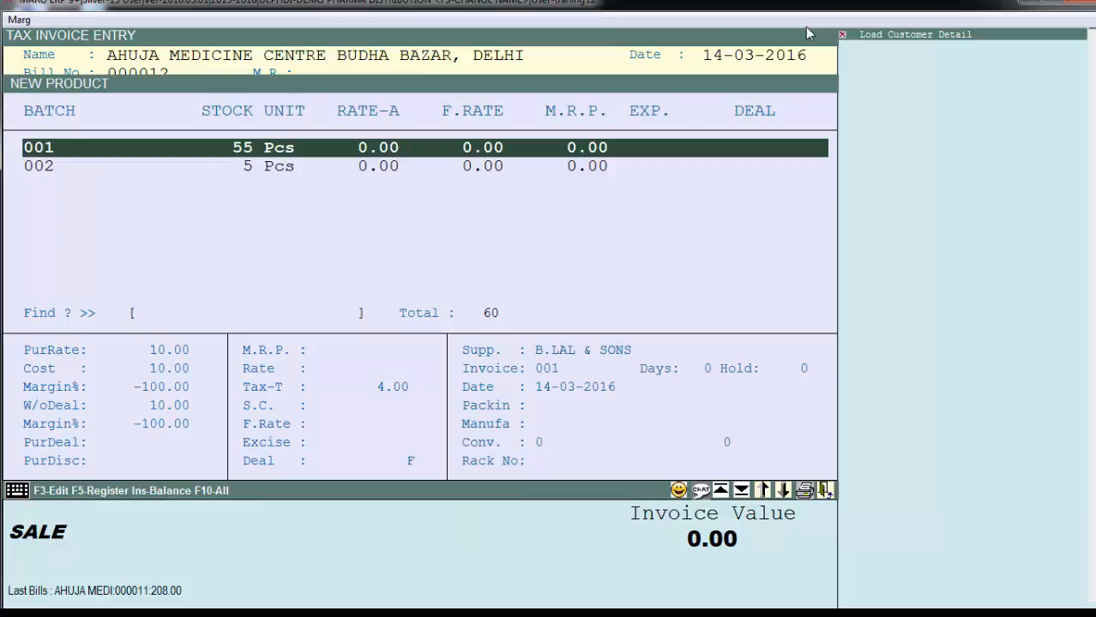
key(Down)
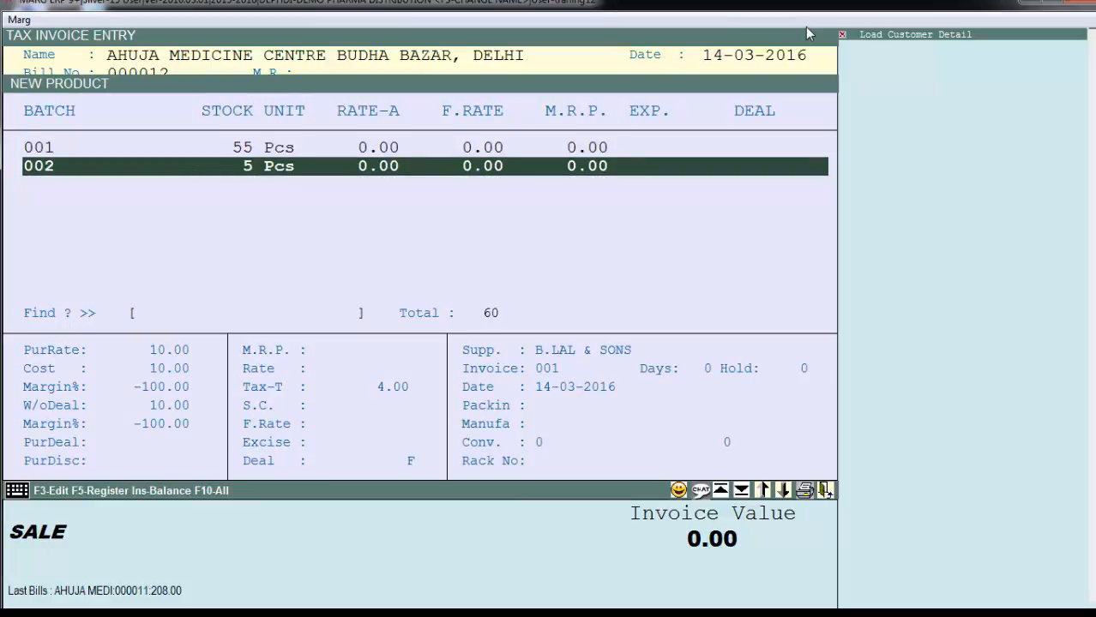
key(Escape)
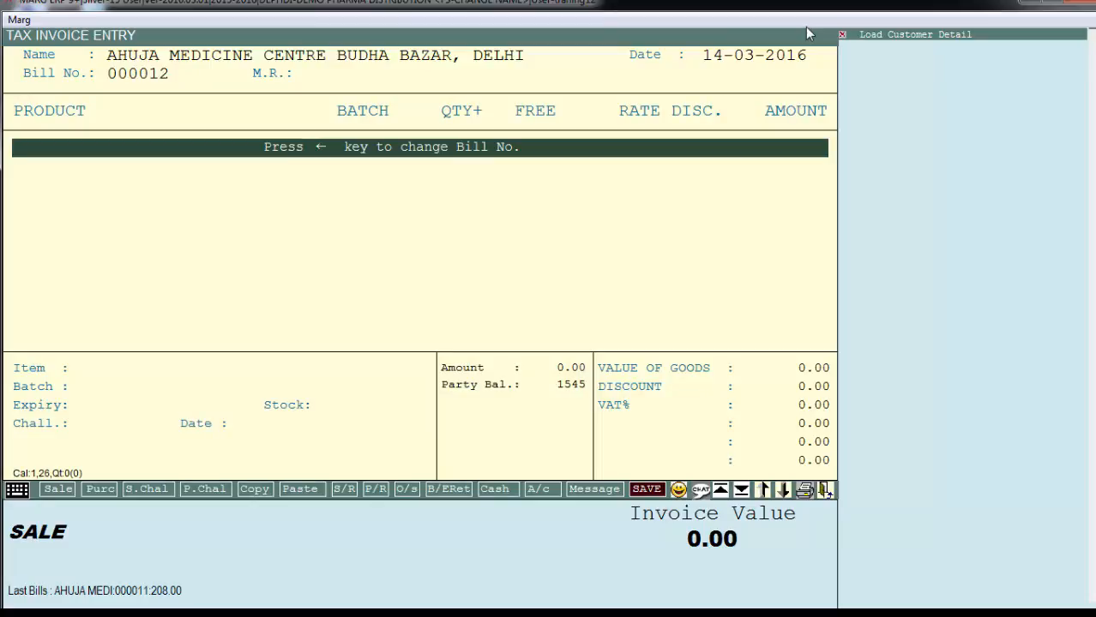
Switch the working style to FIFO and add NEW PRODUCT to the bill.
key(ctrl+F2)
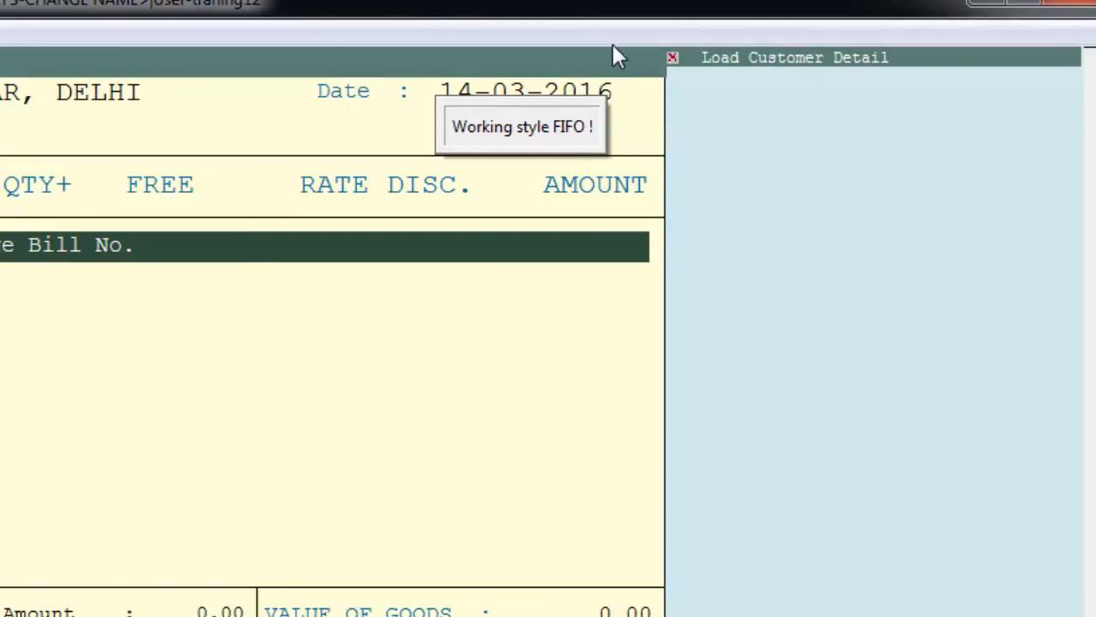
key(Return)
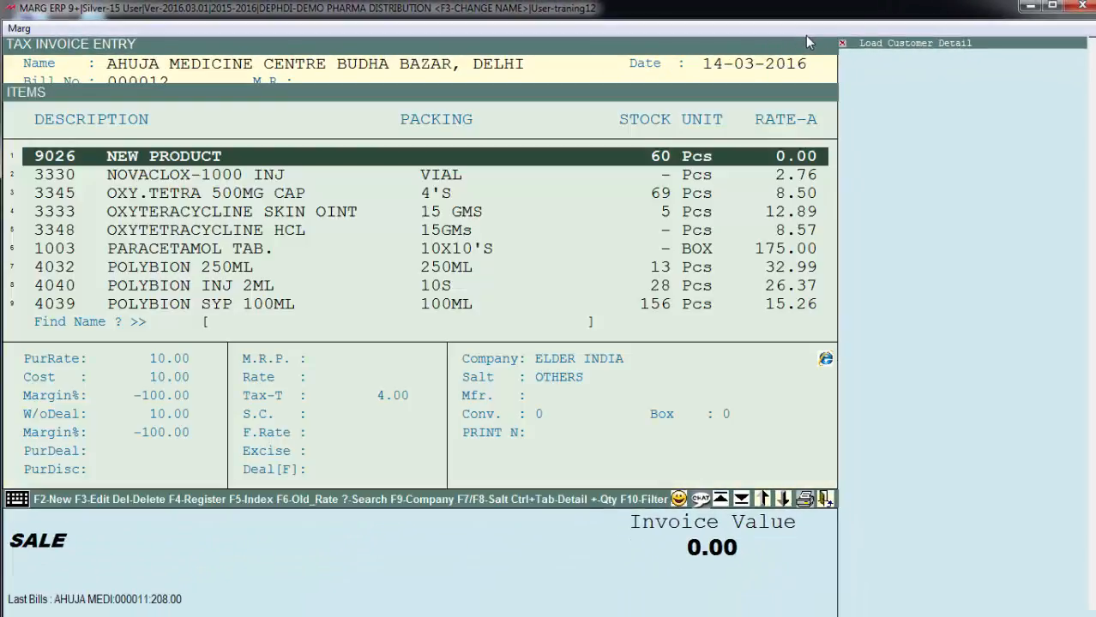
key(Return)
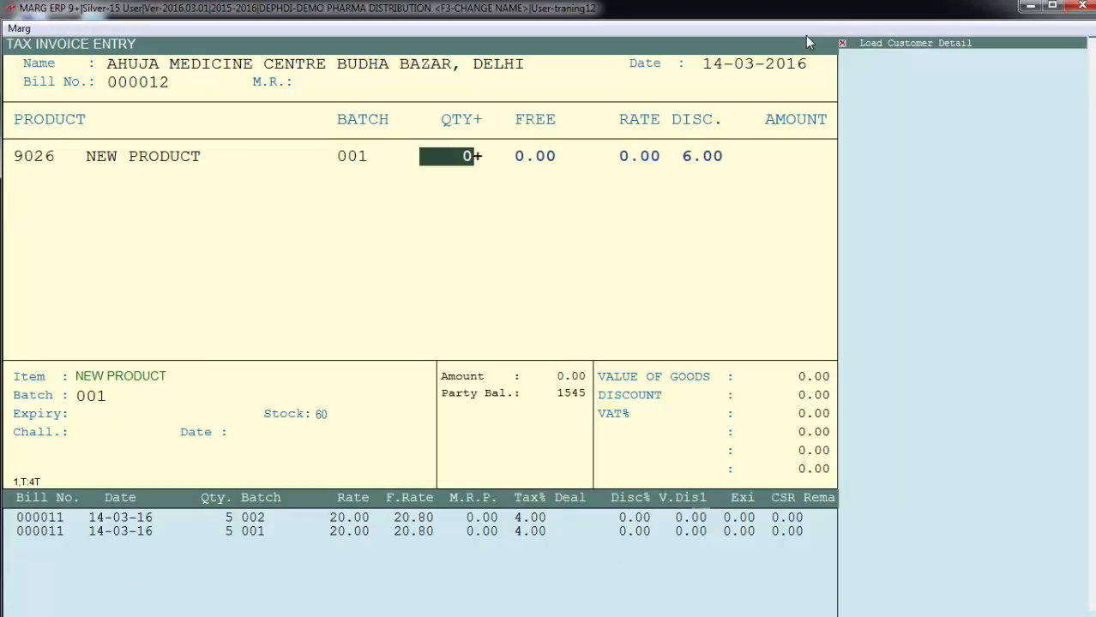
Set the NEW PRODUCT line to quantity 59, rate 20.00 and discount 0, without storing the discount change.
text(59)
key(Return)
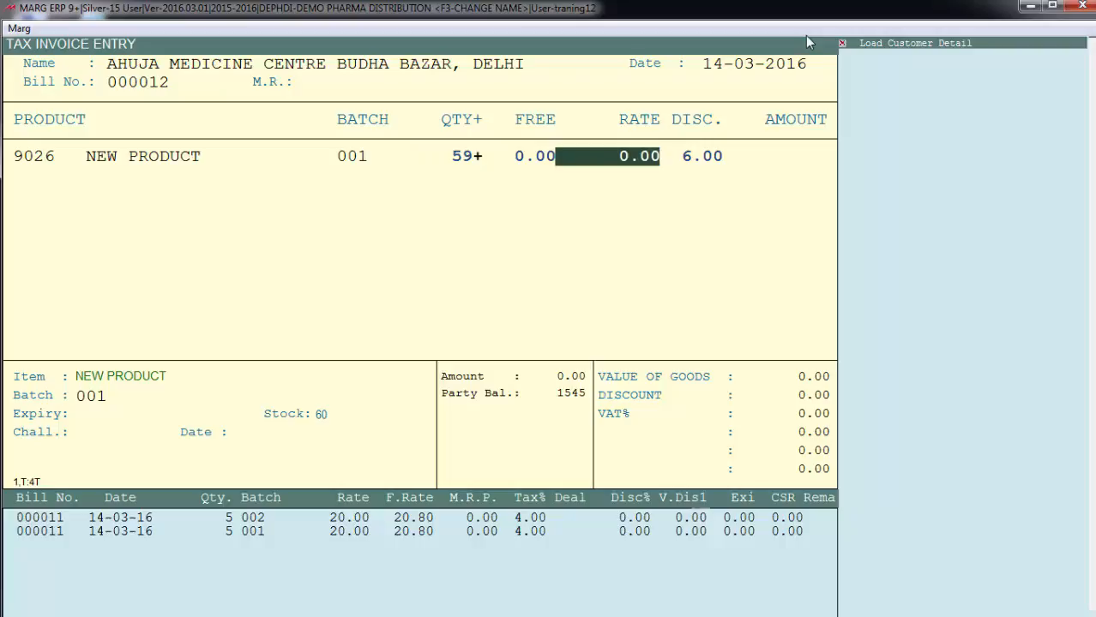
text(20)
key(Return)
text(0)
key(Return)
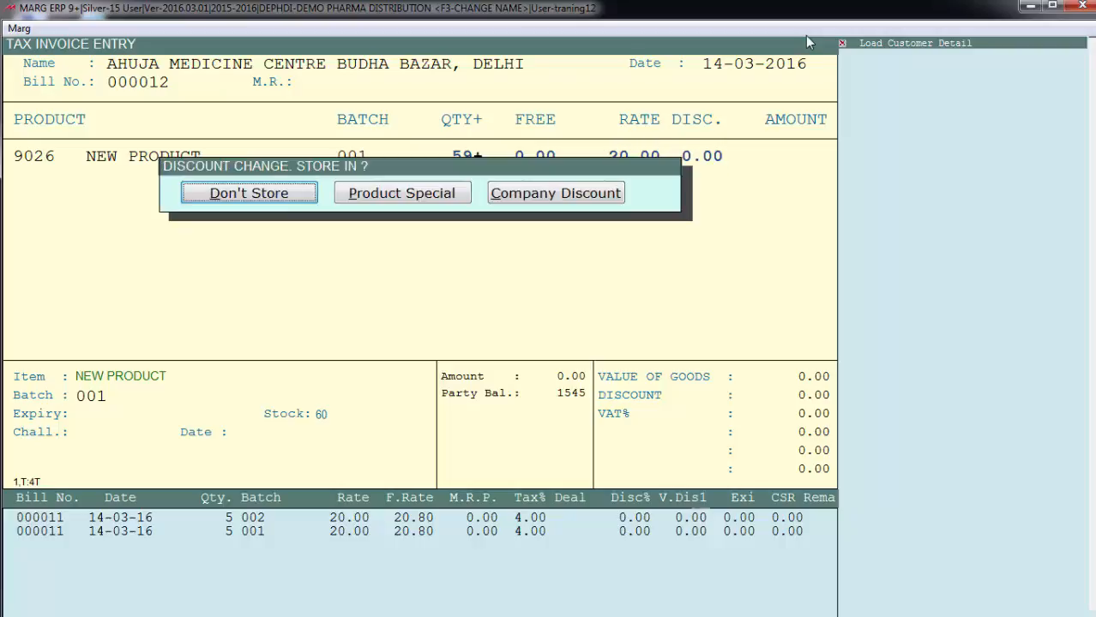
key(Return)
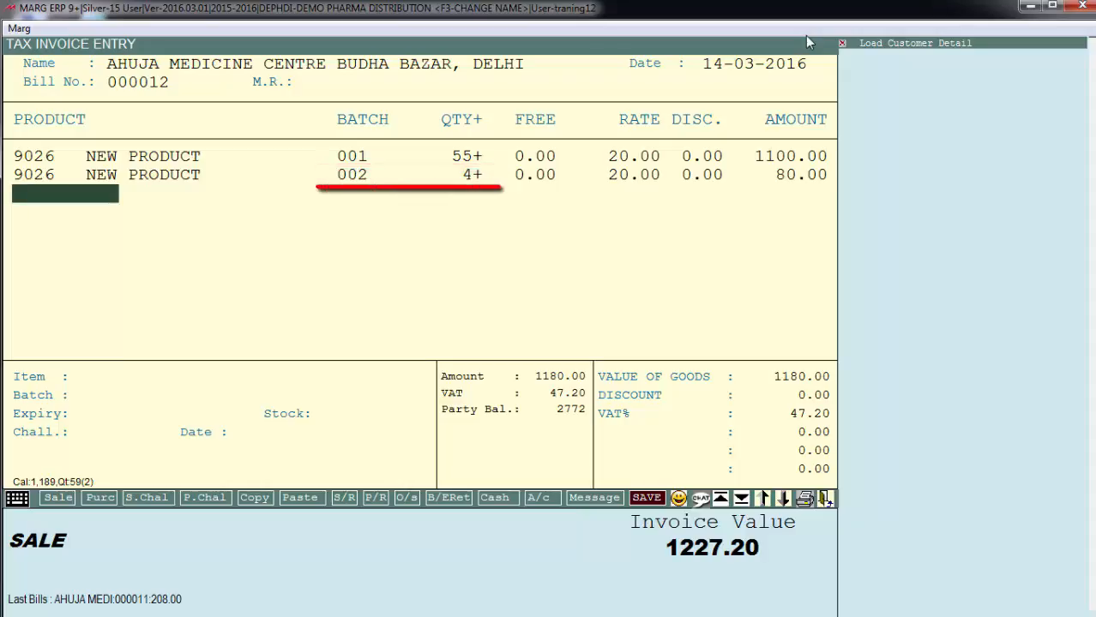
Finish the FIFO bill without extra charges and save it.
key(Escape)
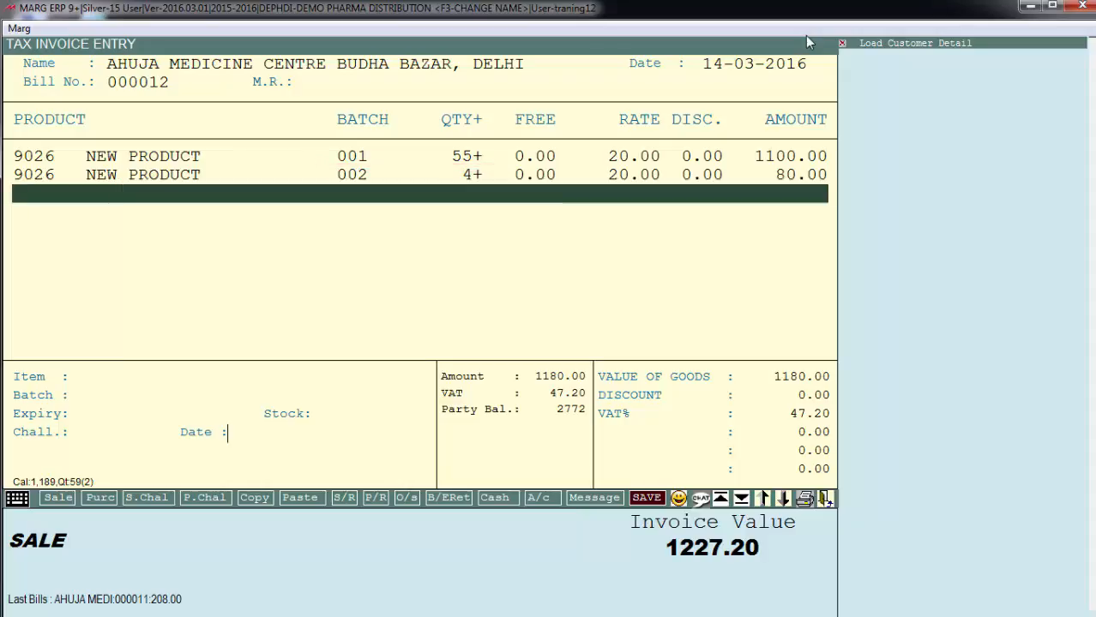
key(Return)
key(Return)
key(Return)
key(Return)
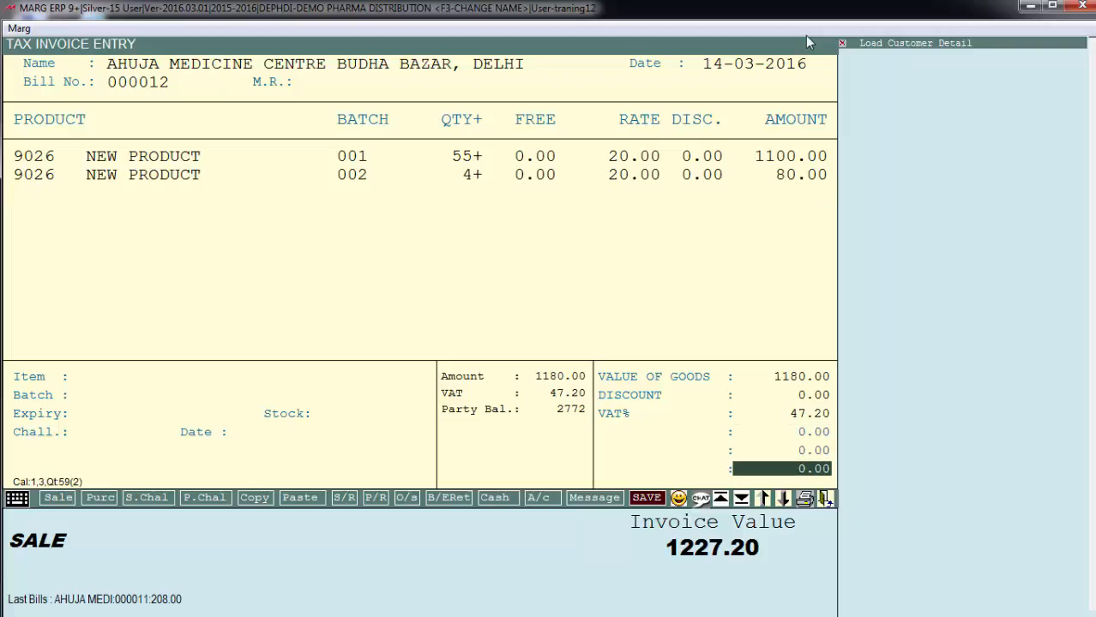
key(Return)
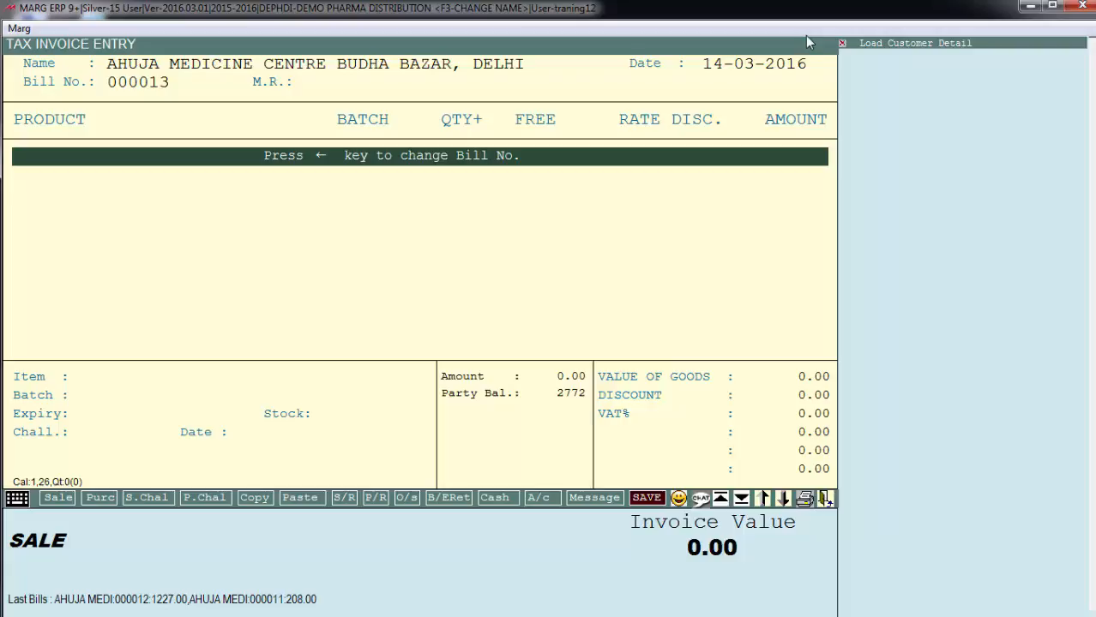
Switch the working style to Manual and add NEW PRODUCT to the next bill for the same customer.
key(ctrl+w)
key(ctrl+w)
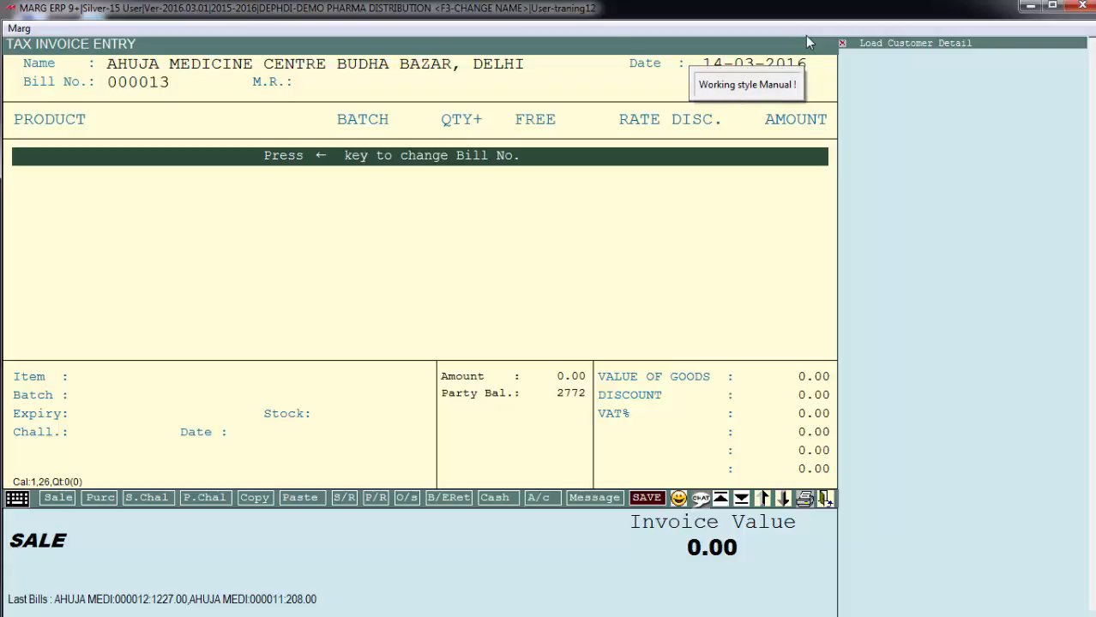
key(Return)
text(NEW)
key(Return)
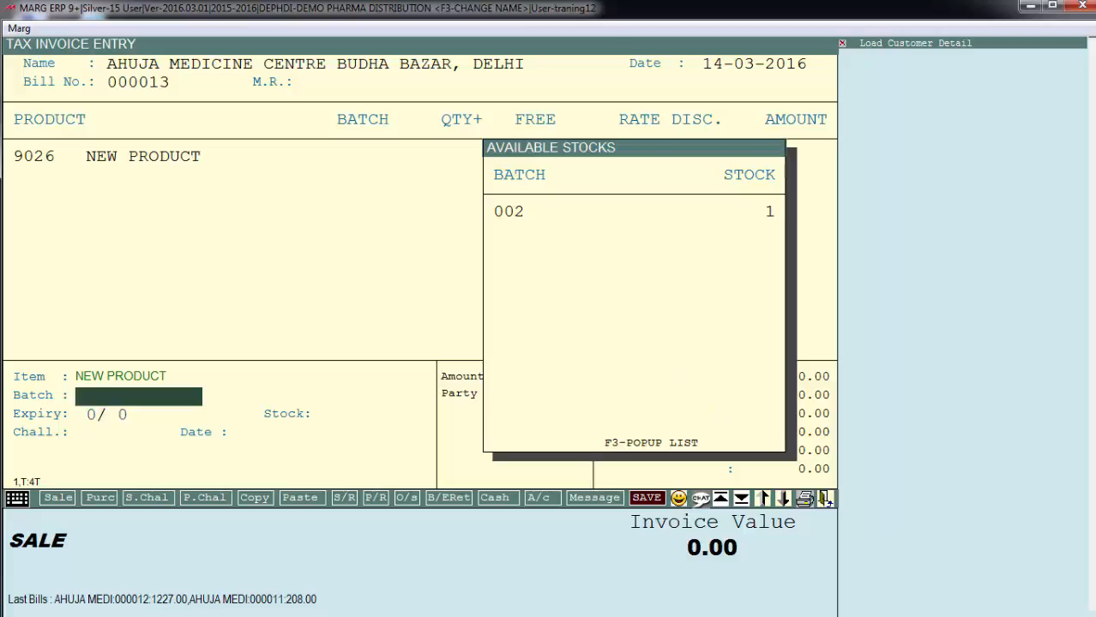
Enter batch 002 for the NEW PRODUCT line and leave its expiry blank.
text(002)
key(Return)
key(Return)
key(Return)
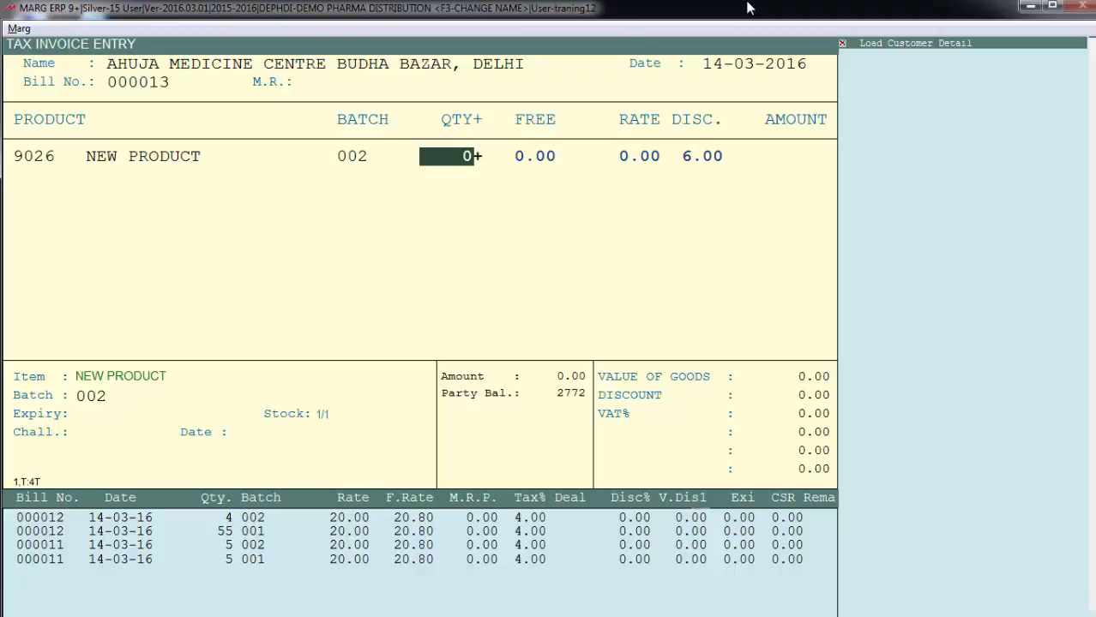
Set the batch 002 line to quantity 1, rate 20.00 and discount 0, without storing the discount change.
text(1)
key(Return)
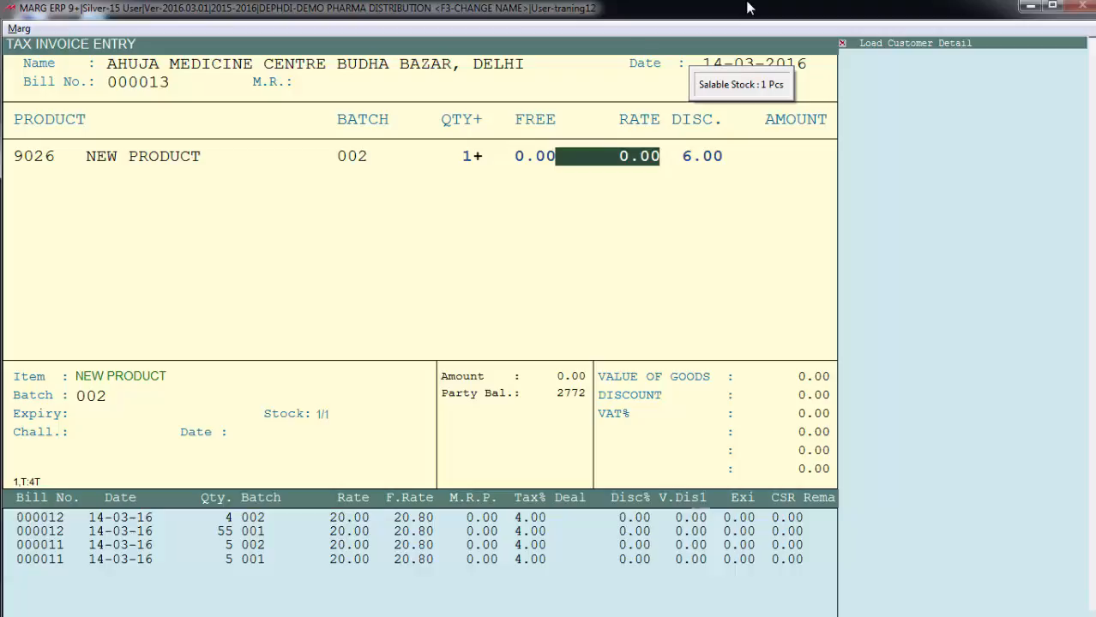
text(20)
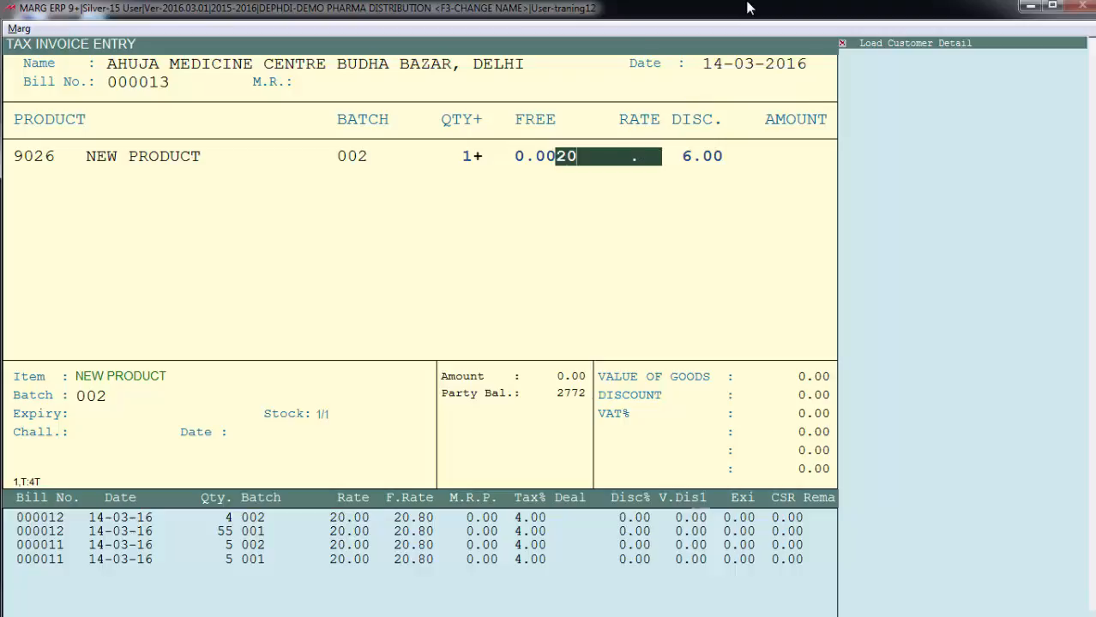
key(Return)
text(0)
key(Return)
key(Return)
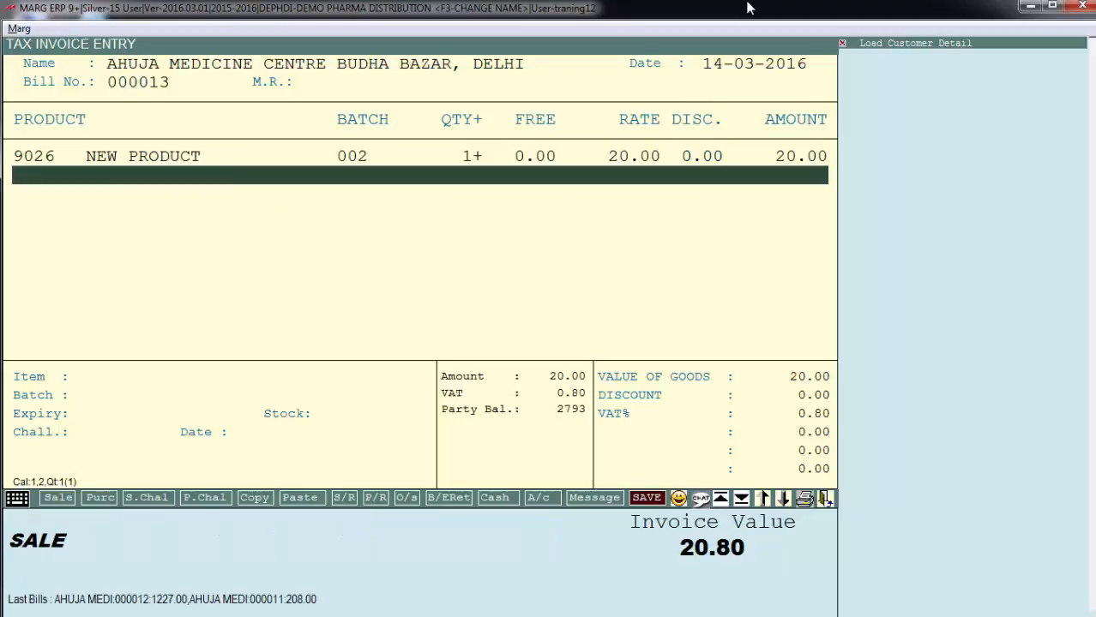
Save the Manual-style bill with no cash received and leave the sale entry.
key(Escape)
key(Return)
key(Return)
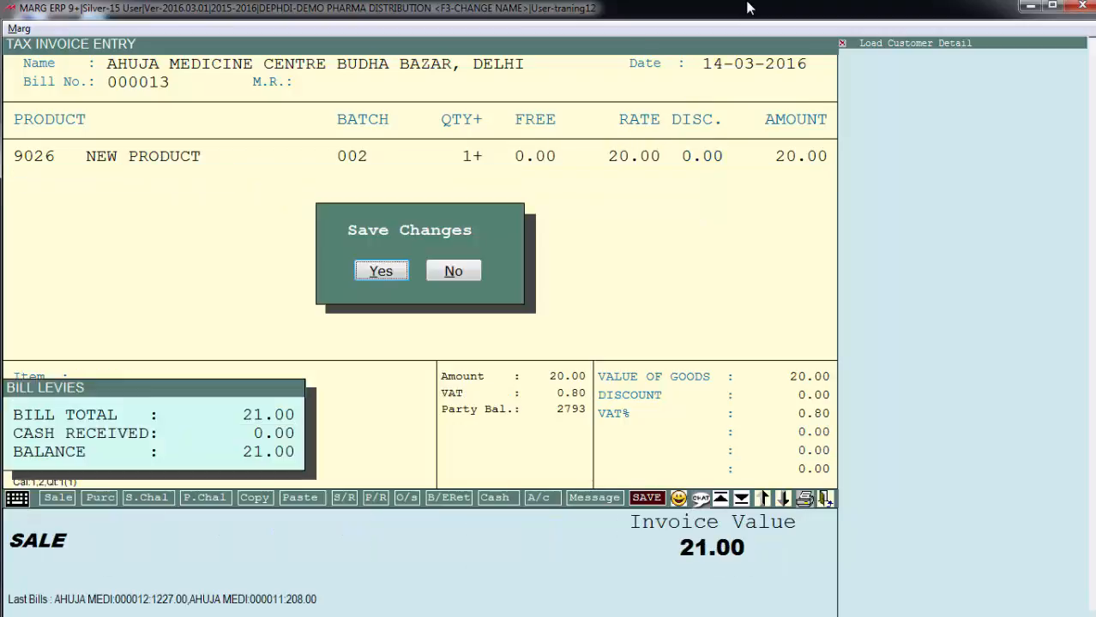
key(Return)
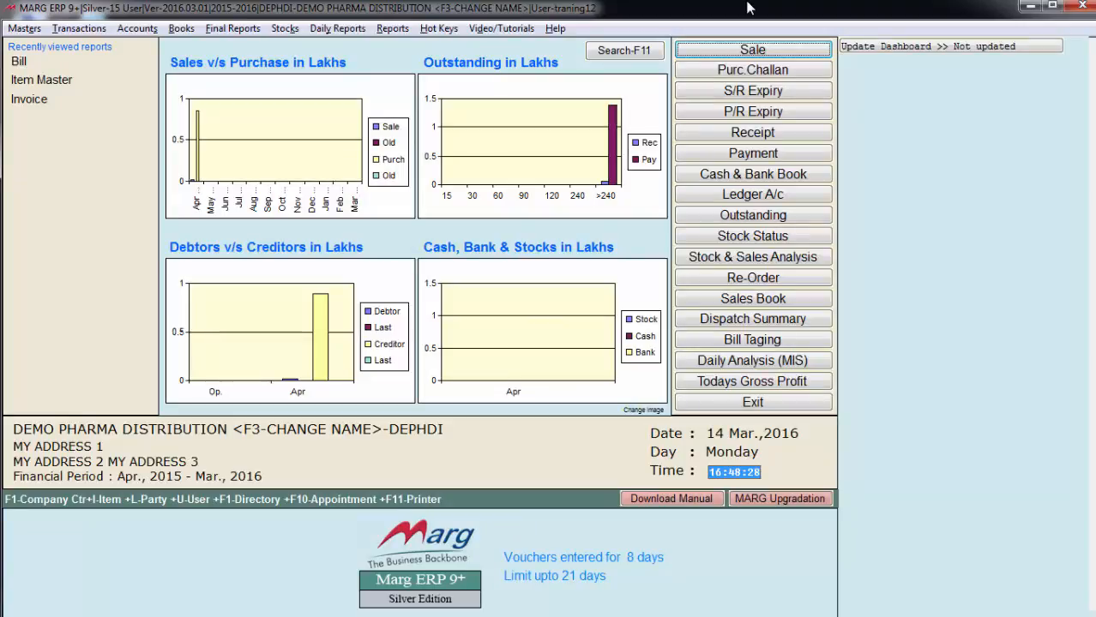